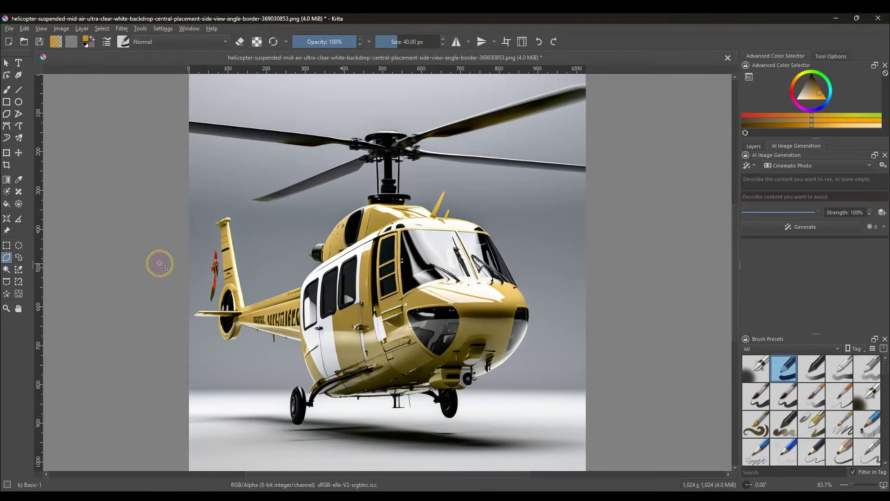
Outline the red tail-fin emblem and switch AI generation to Remove Content
scroll(211, 255, "up", 5)
mouse_move(208, 227)
left_mouse_down()
mouse_move(183, 386)
mouse_move(212, 408)
mouse_move(237, 252)
mouse_move(224, 210)
mouse_move(208, 228)
left_mouse_up()
scroll(370, 234, "down", 3)
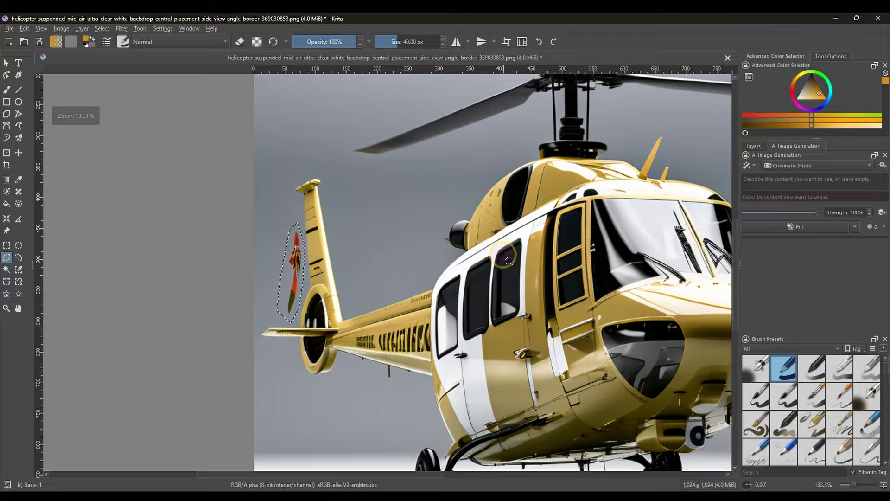
left_click_drag(503, 254, 350, 221)
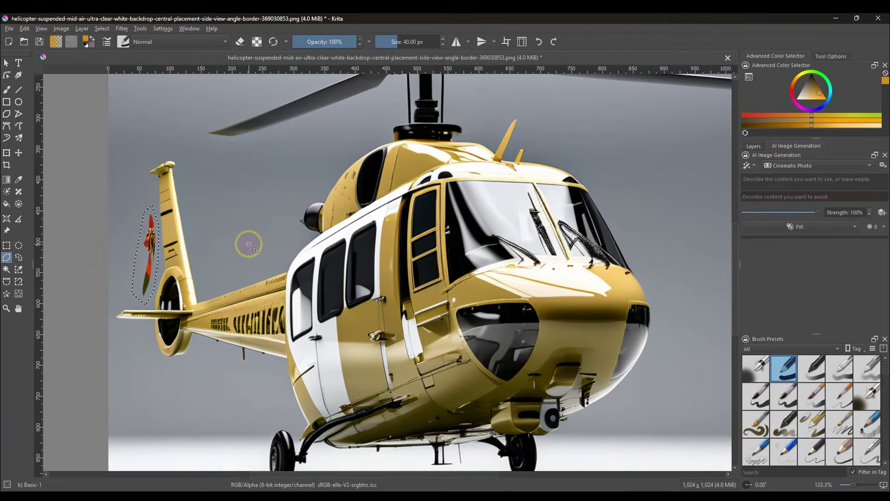
left_click(853, 230)
left_click(785, 267)
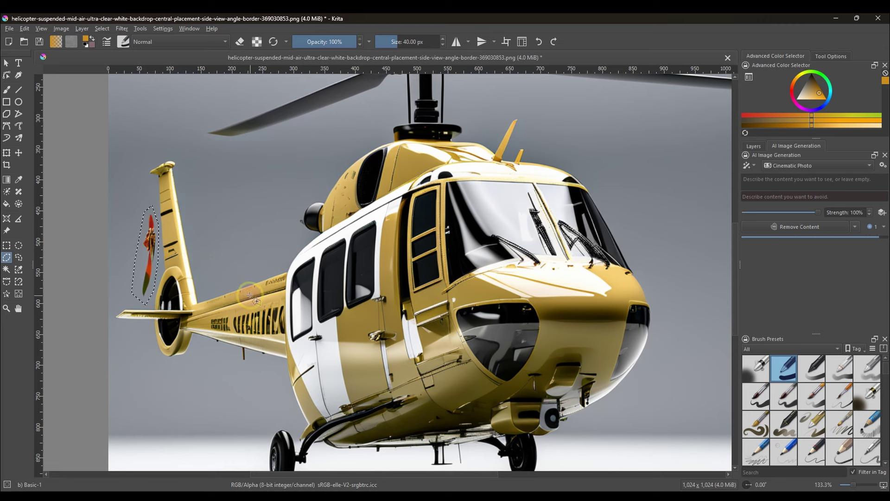
Polygon-select the tail-boom lettering, apply the emblem-free result, and start removing the lettering
left_click(202, 320)
left_click(211, 335)
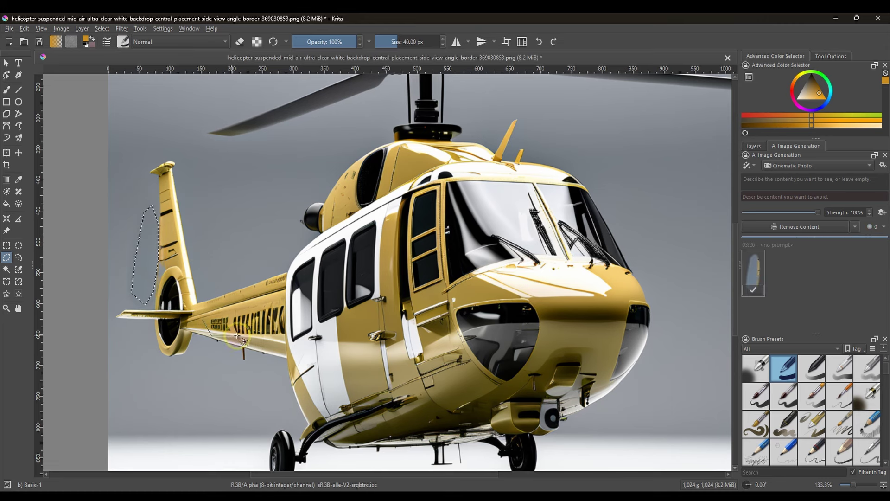
left_click(286, 341)
left_click(288, 297)
left_click(203, 320)
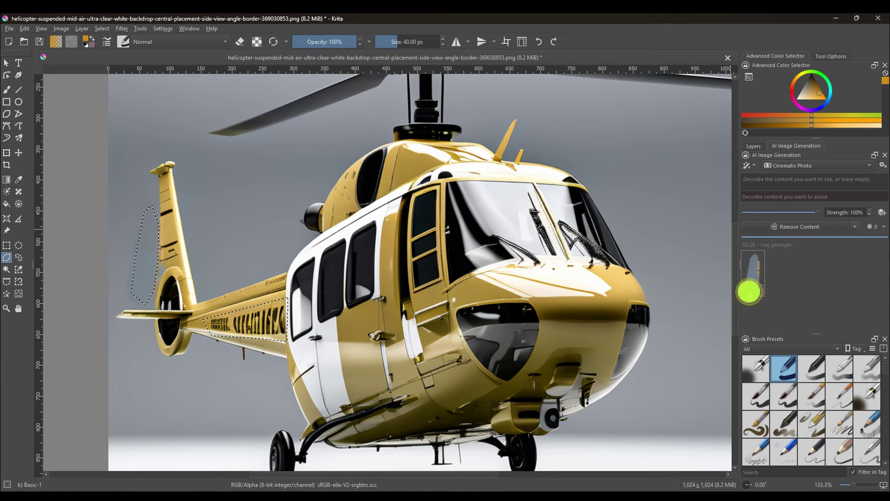
double_click(749, 291)
left_click(790, 226)
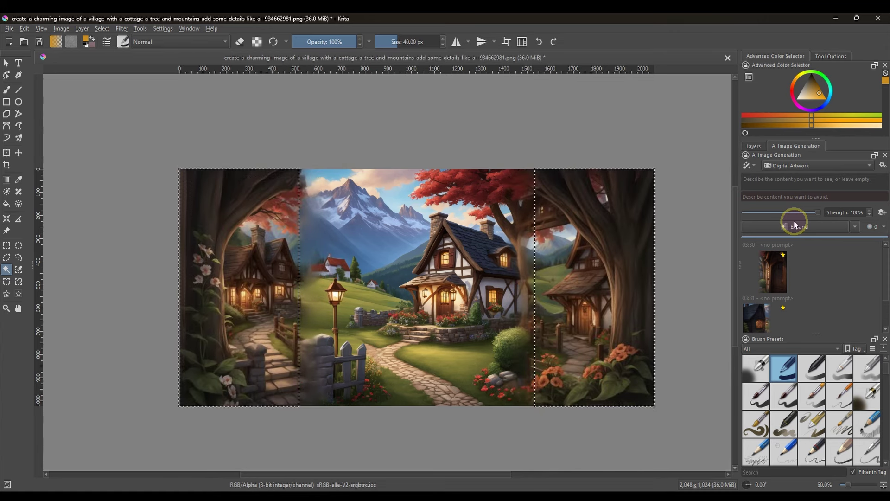
Preview the earlier expansion results and apply the 03:33 Expand result to the canvas
left_click(764, 273)
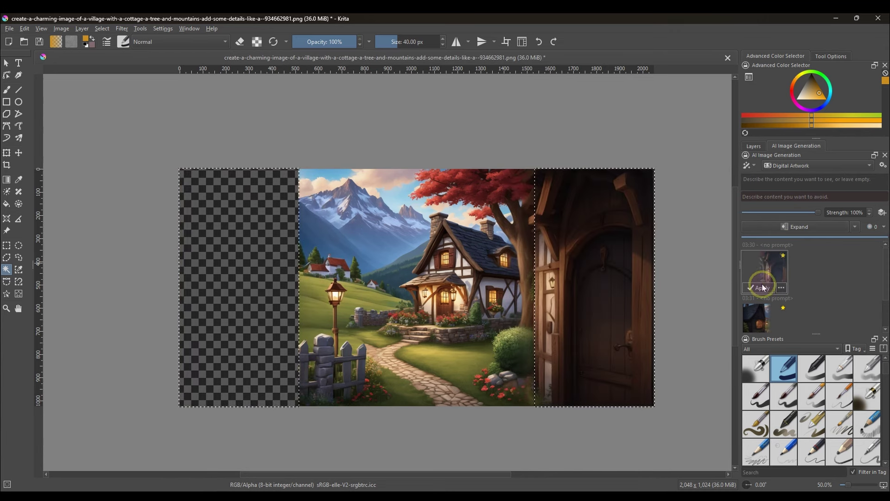
scroll(779, 288, "down", 2)
left_click(765, 314)
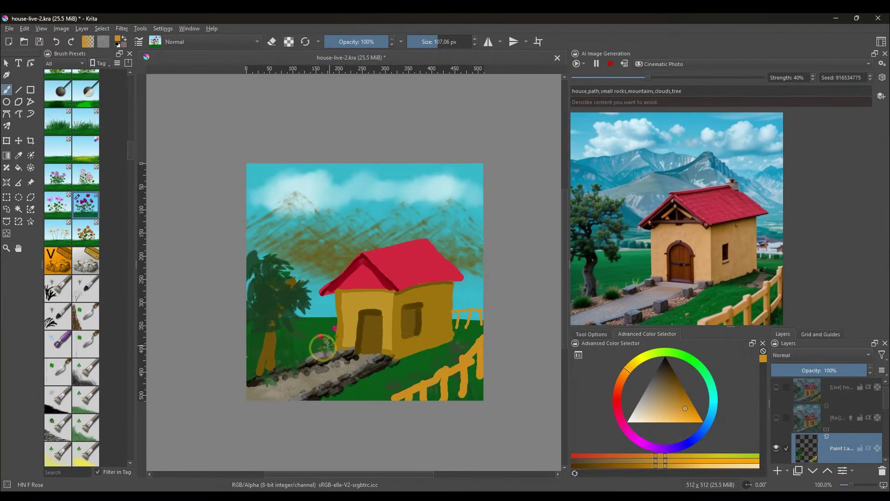
Paint red rose strokes along the path's left and right edges for the live render
left_click_drag(324, 346, 263, 370)
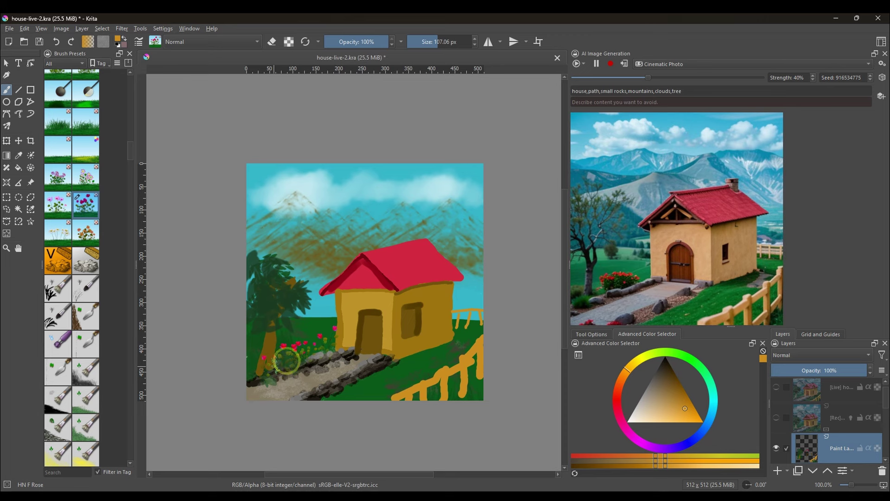
mouse_move(386, 368)
left_mouse_down()
mouse_move(335, 399)
mouse_move(384, 359)
mouse_move(446, 335)
left_mouse_up()
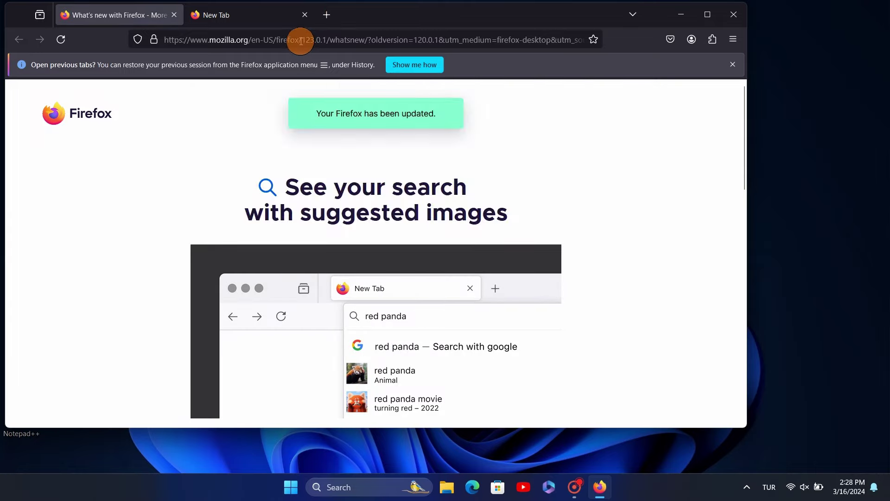
Go to krita.org and download the Krita Windows installer
left_click(300, 41)
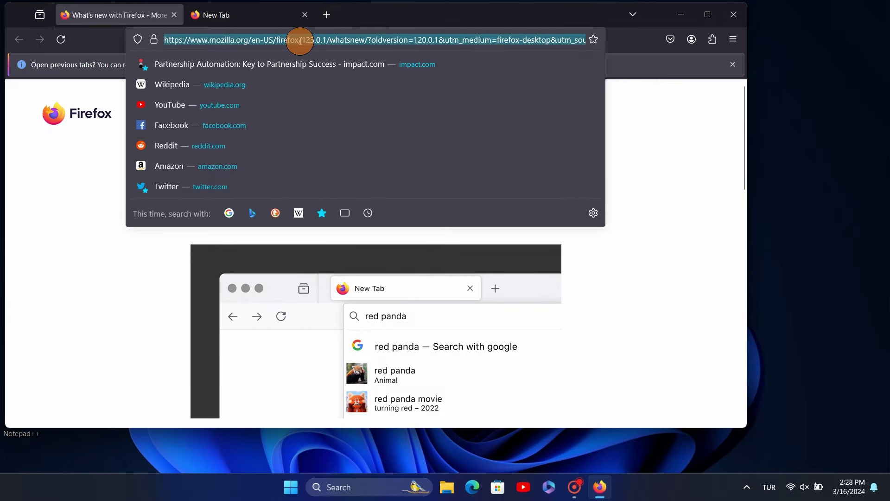
type("krit")
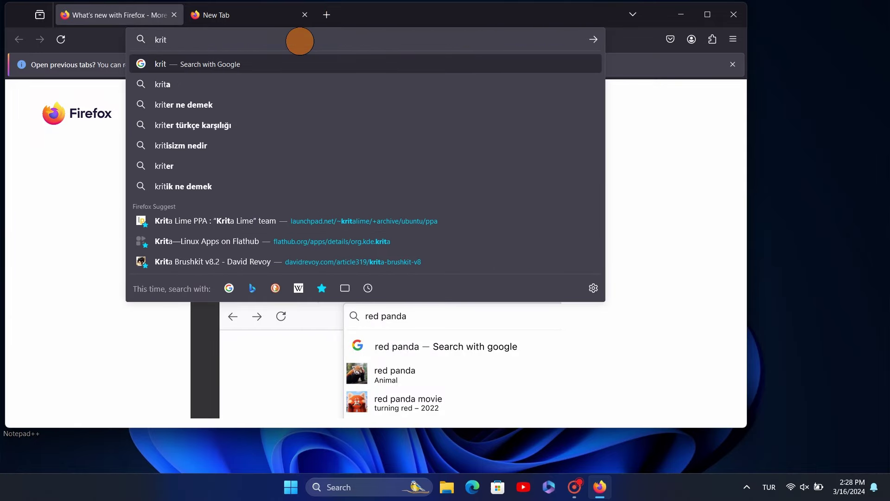
type("a.org")
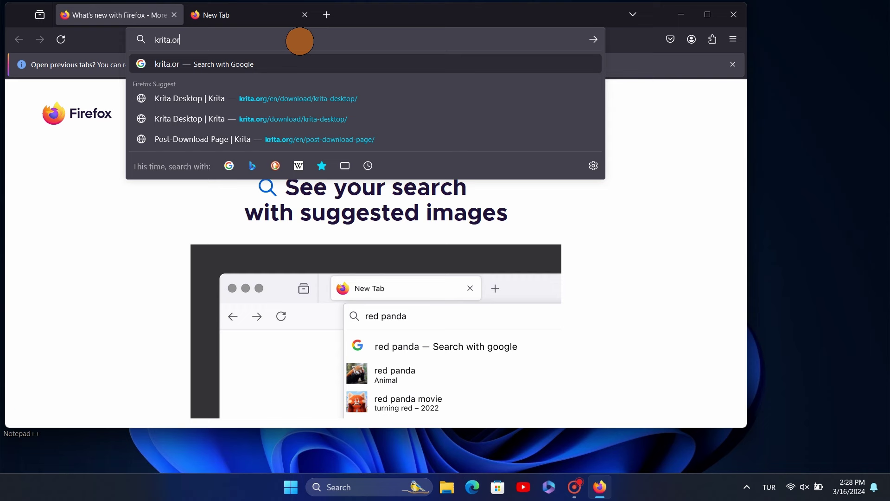
key("Return")
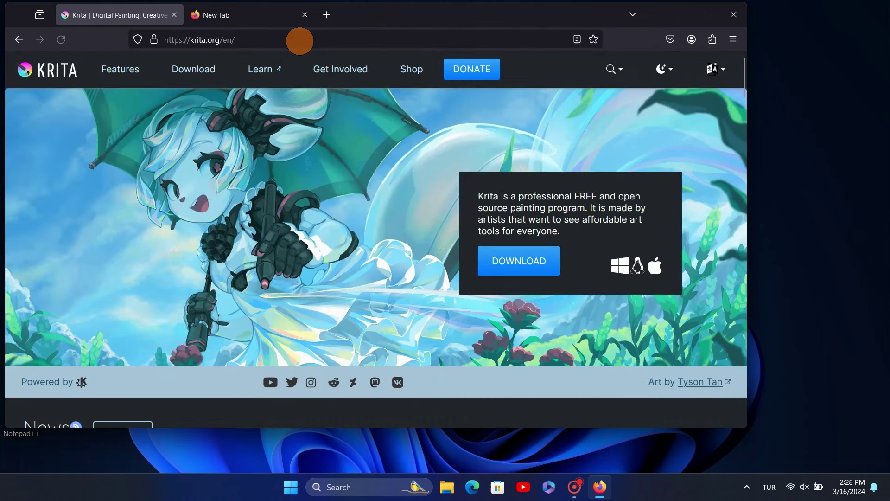
left_click(531, 259)
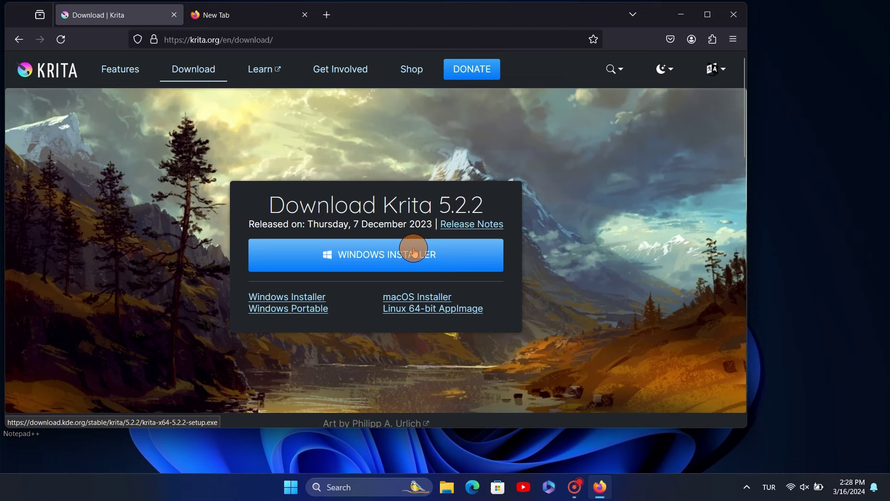
left_click(414, 252)
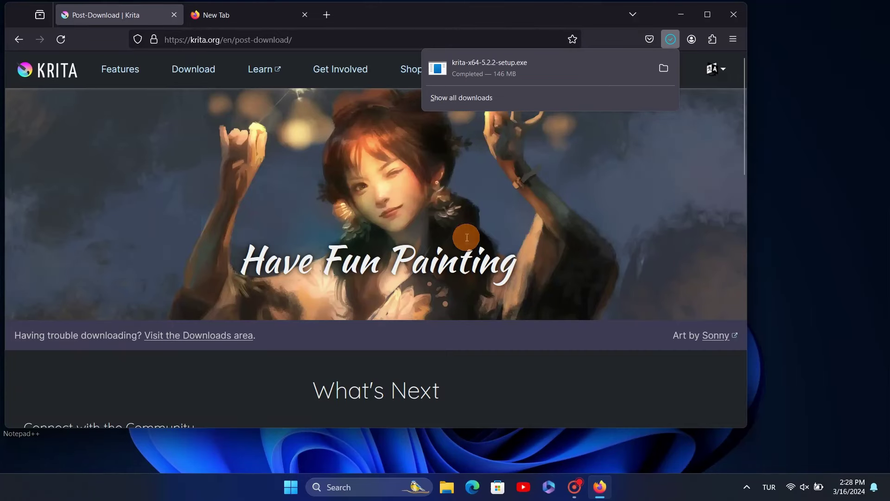
Run krita-x64-5.2.2-setup from Downloads, then close the folder and minimize Firefox
left_click(664, 69)
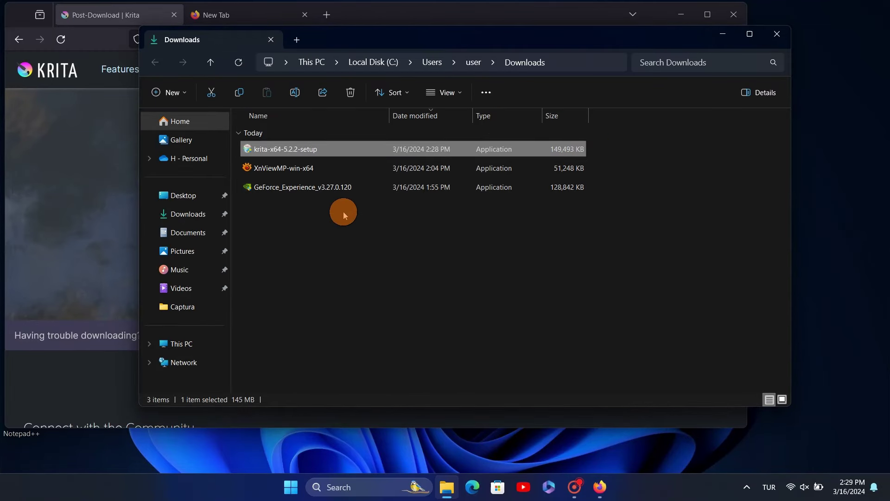
double_click(286, 150)
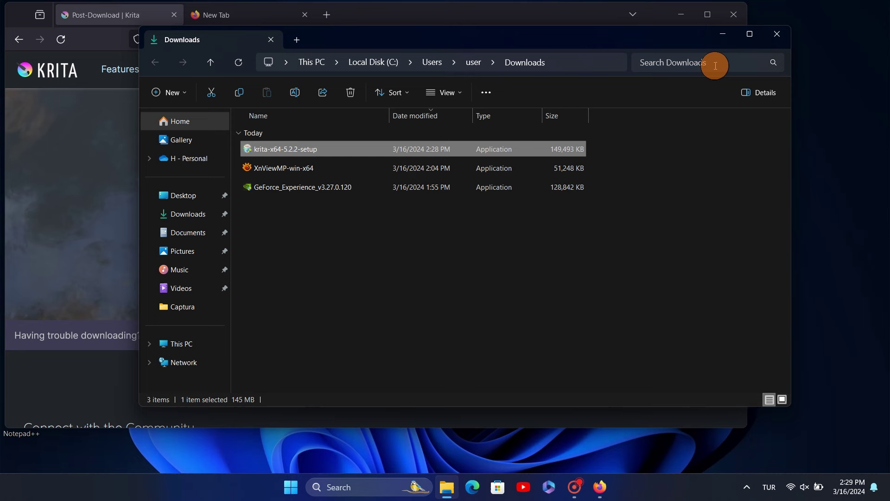
left_click(777, 36)
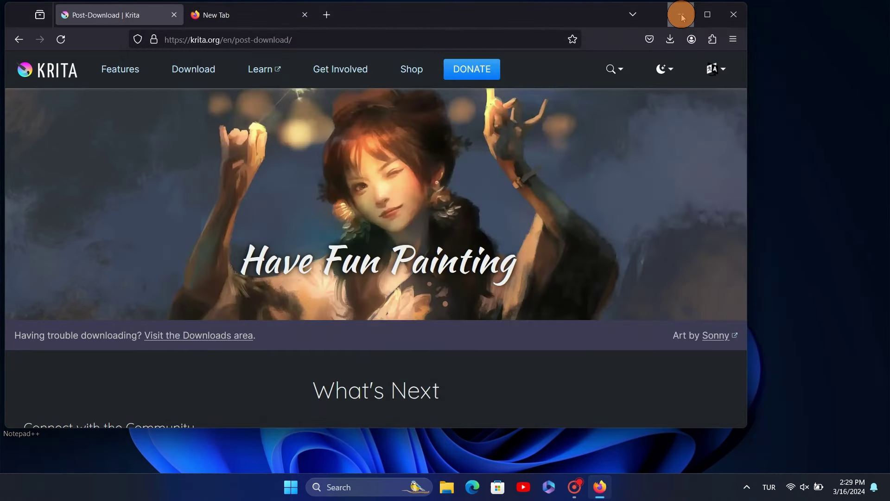
left_click(682, 15)
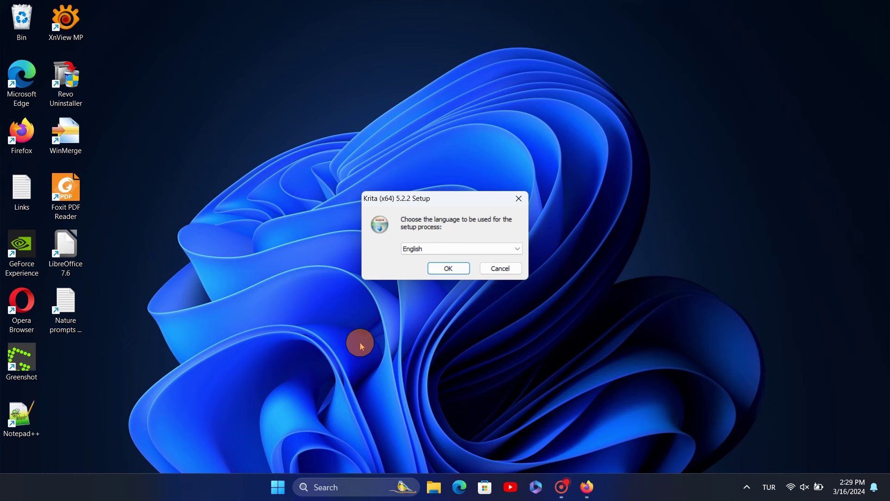
Install Krita 5.2.2 in English with all default options, then launch it from the desktop
left_click(436, 267)
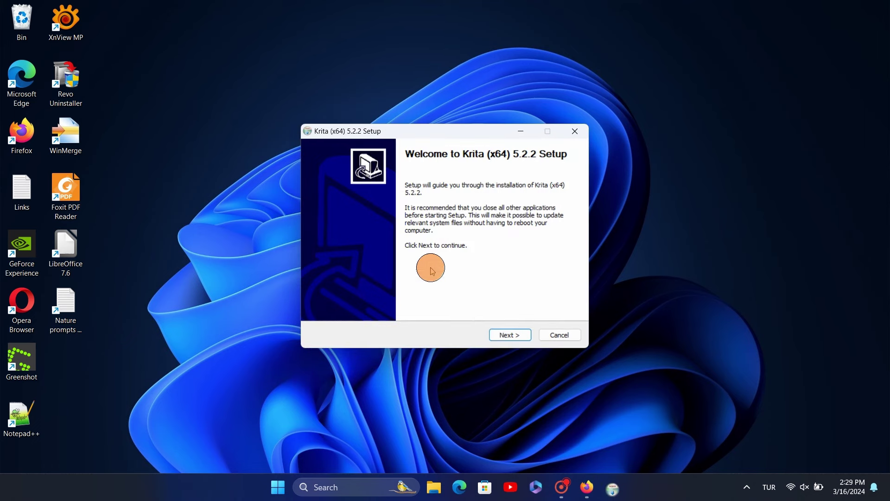
left_click(506, 335)
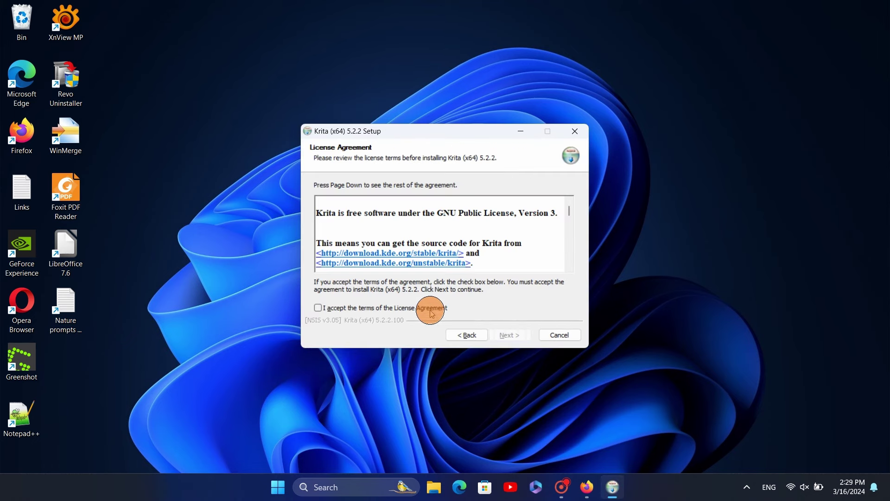
left_click(426, 308)
left_click(510, 337)
left_click(513, 338)
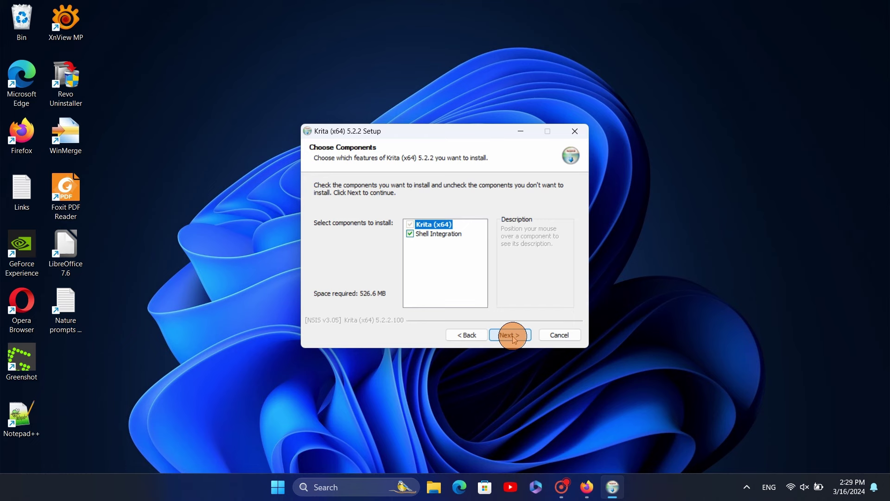
left_click(513, 336)
left_click(513, 335)
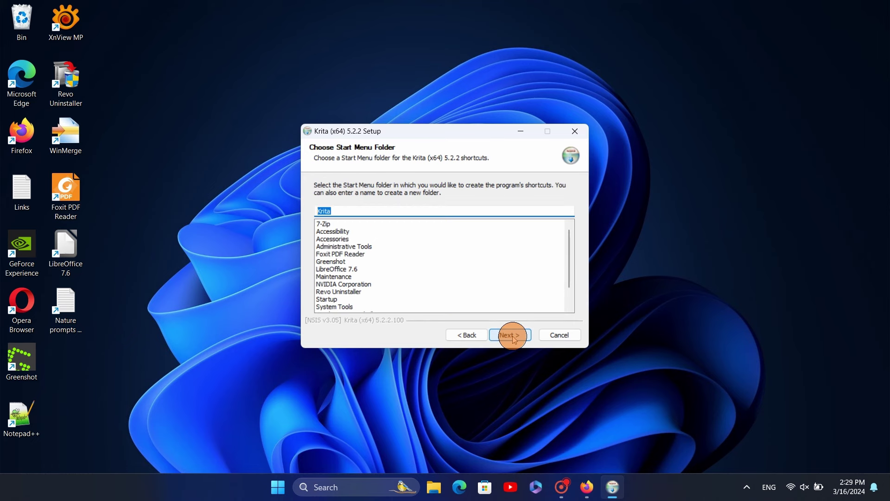
left_click(512, 336)
left_click(513, 336)
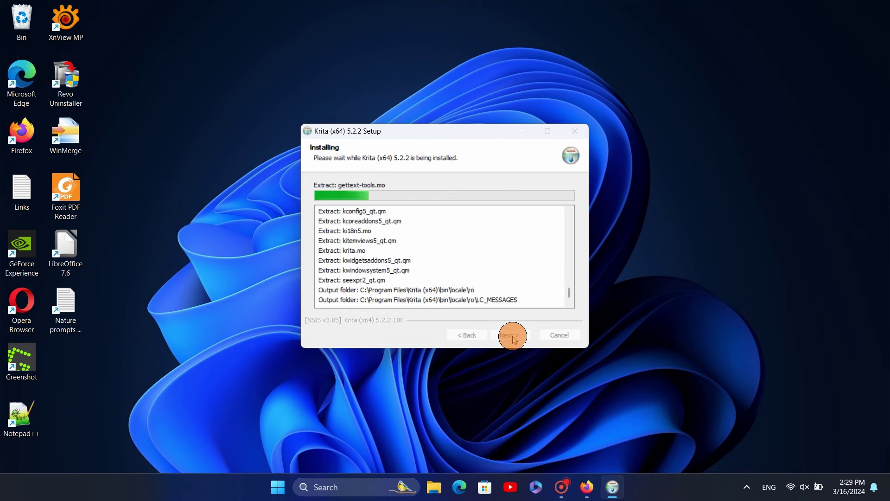
left_click(513, 336)
left_click(513, 336)
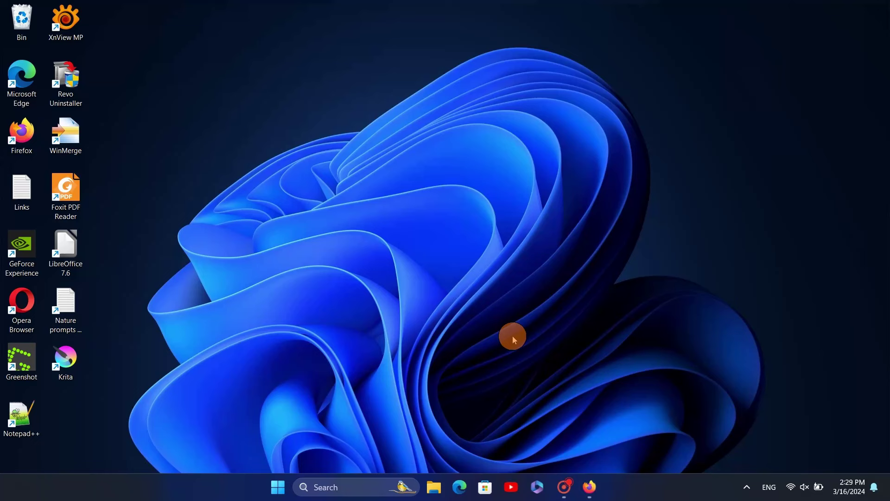
left_click(77, 359)
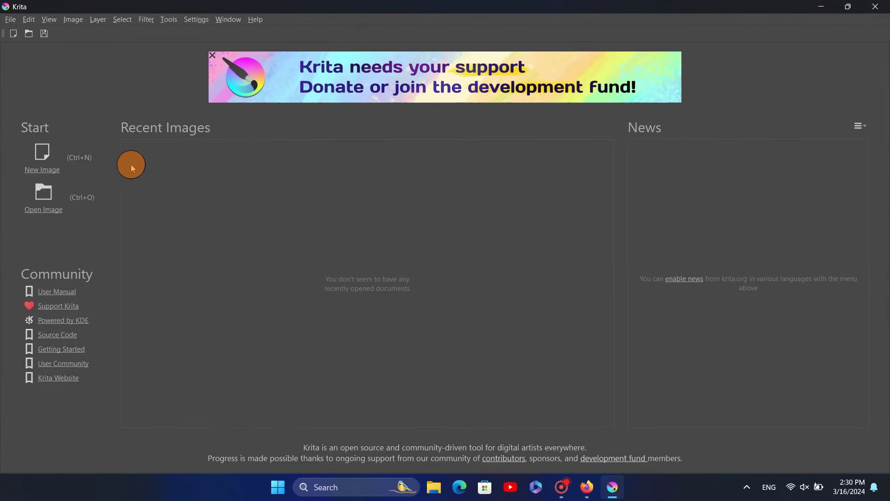
Create a new 960×540 document, then open the resource folder from Settings > Manage Resources
left_click(45, 171)
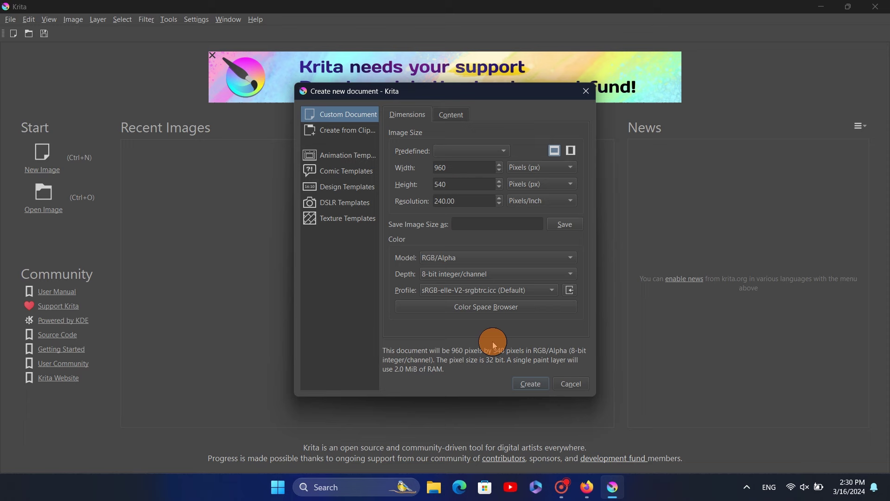
left_click(526, 376)
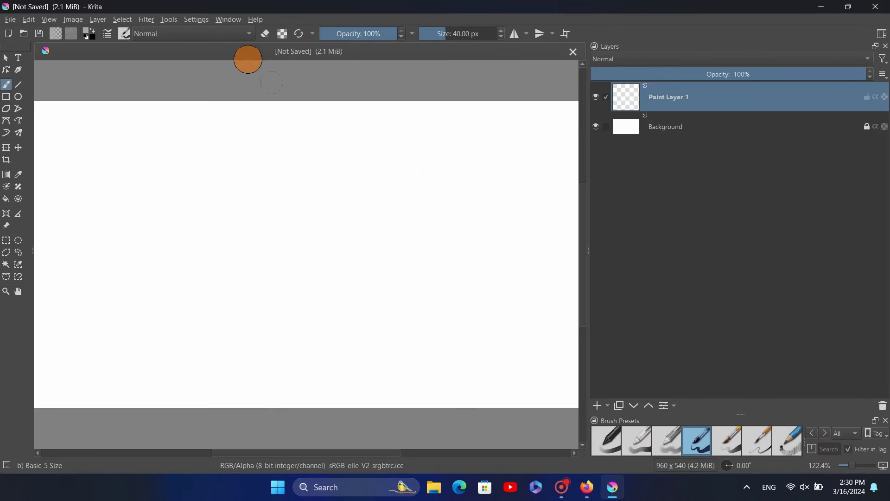
left_click(194, 19)
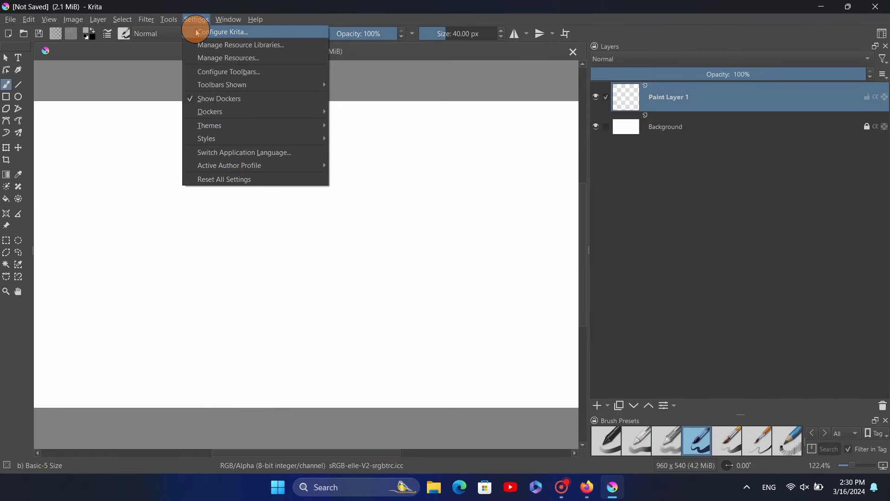
left_click(201, 57)
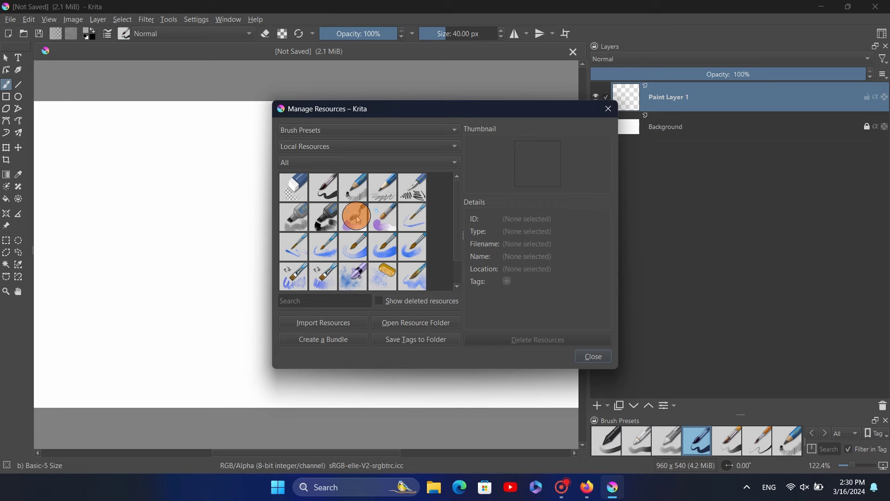
left_click(404, 322)
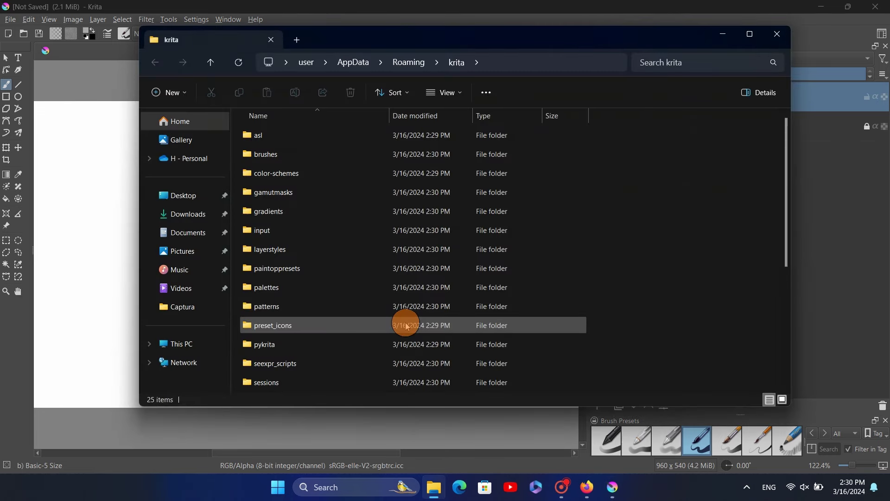
Open the pykrita folder, move the Explorer window, and close the resource manager and Krita
scroll(464, 195, "down", 4)
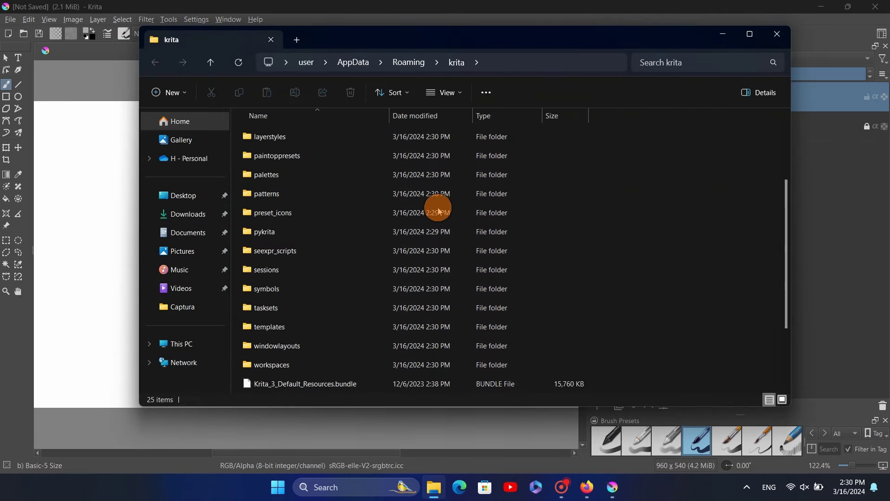
double_click(268, 230)
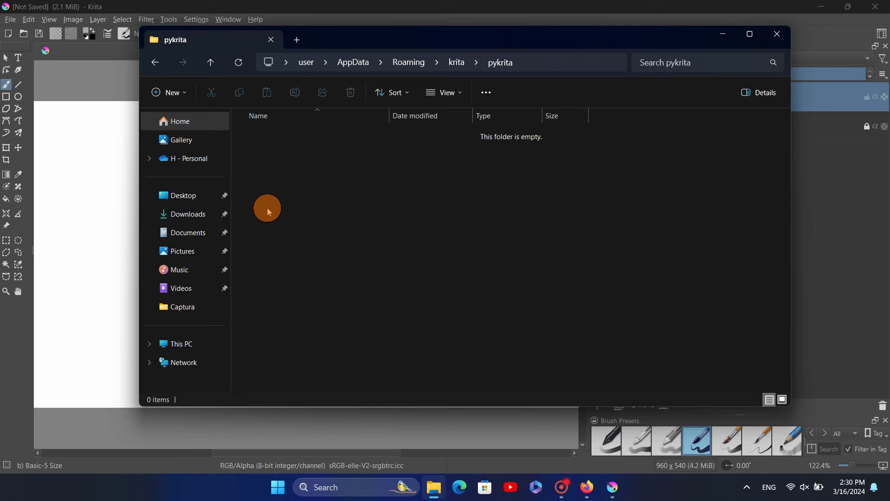
left_click_drag(428, 43, 398, 73)
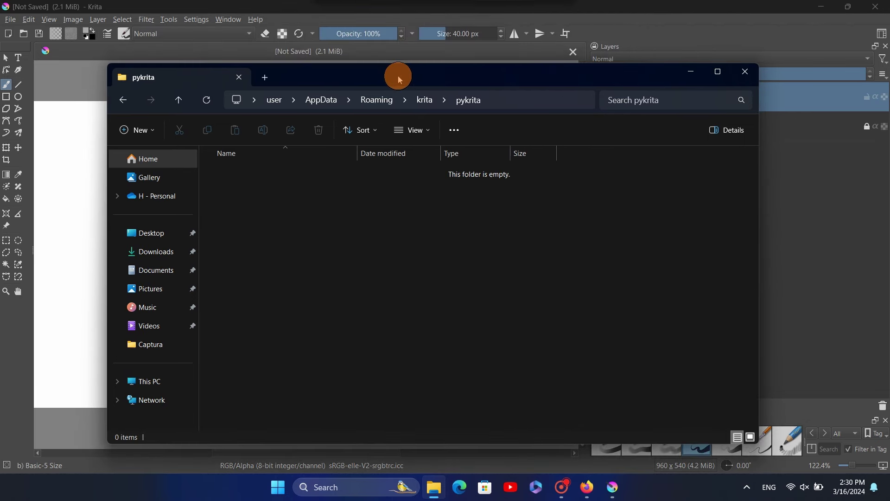
left_click(876, 11)
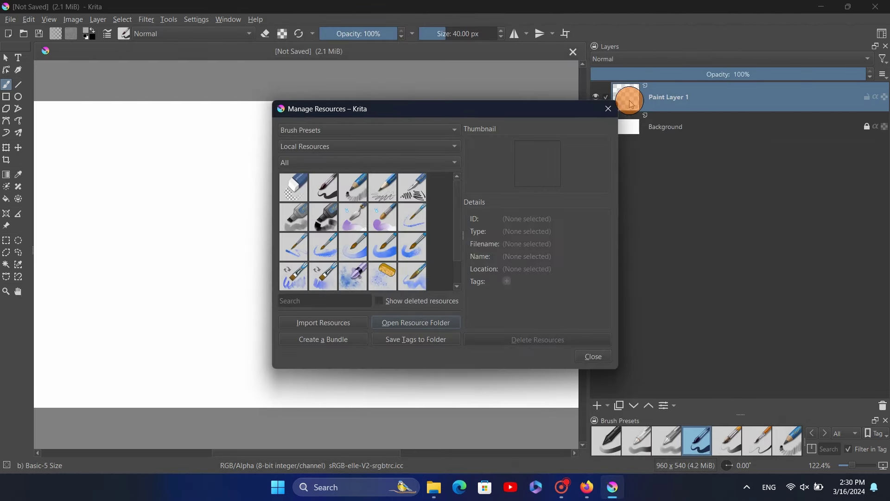
left_click(608, 108)
left_click(874, 9)
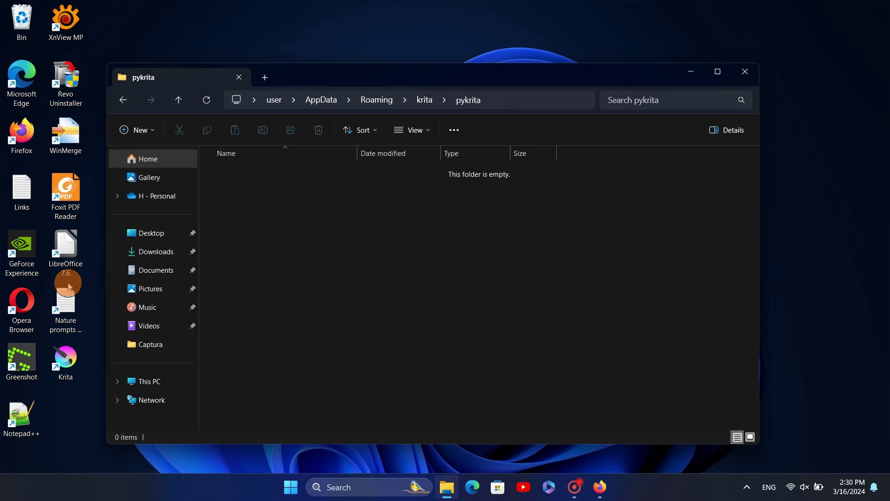
Open Links.txt in Notepad++ and select the GitHub releases URL on line 1
right_click(24, 195)
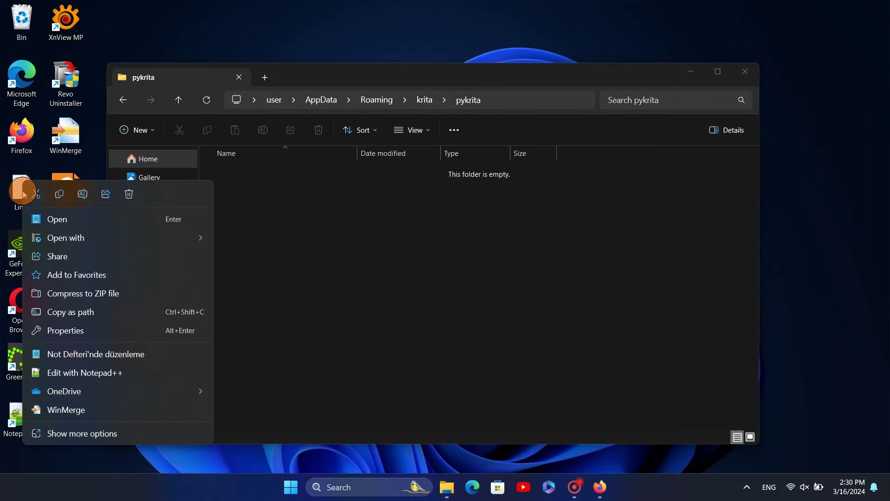
left_click(103, 379)
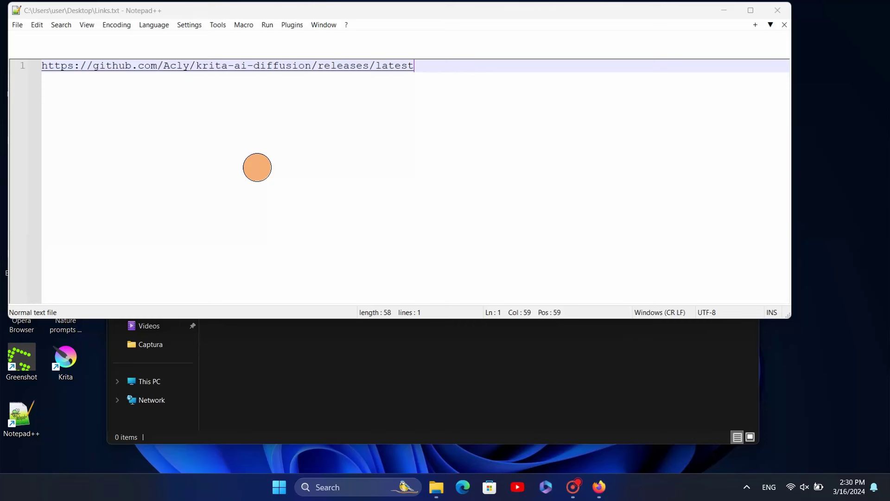
left_click_drag(430, 81, 40, 68)
key("ctrl+c")
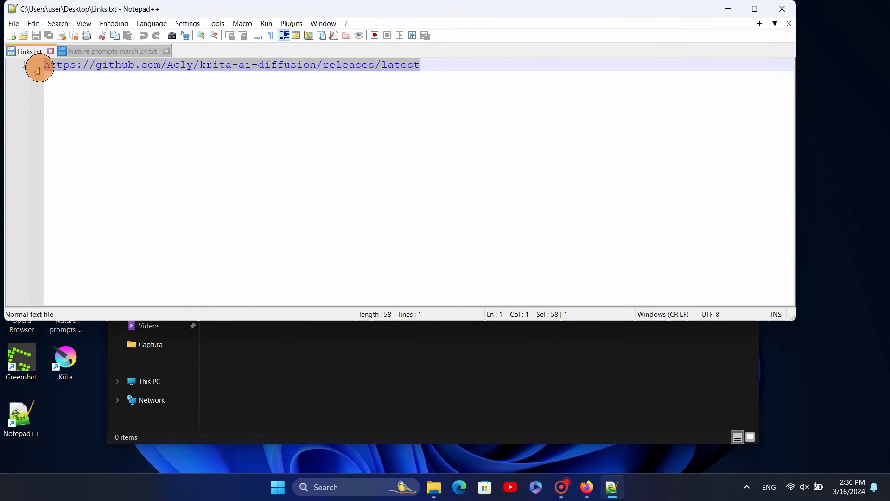
Paste the krita-ai-diffusion releases link into Firefox's new tab and load it
left_click(585, 486)
left_click(246, 23)
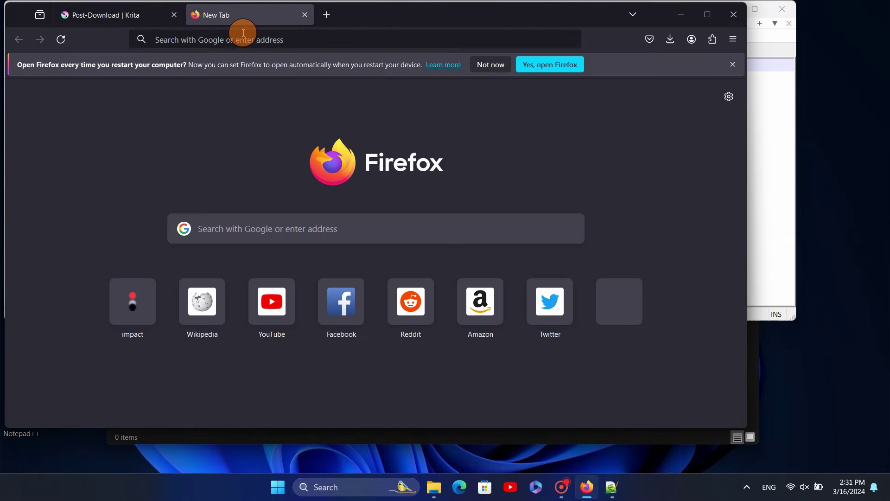
left_click(295, 40)
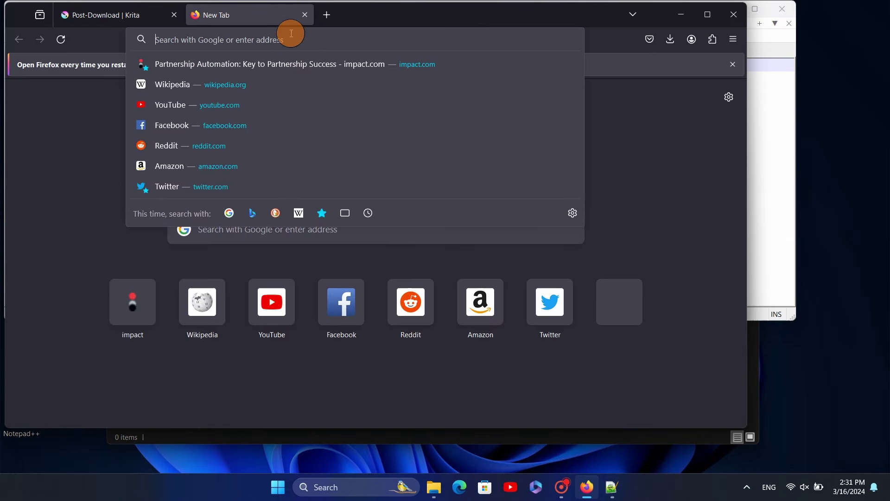
key("ctrl+v")
key("Return")
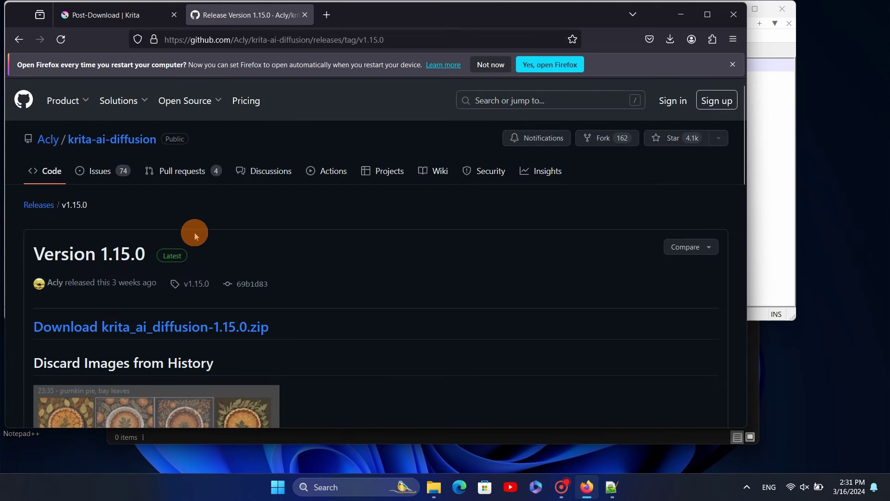
Download krita_ai_diffusion-1.15.0.zip from the release page's assets
scroll(221, 244, "down", 2)
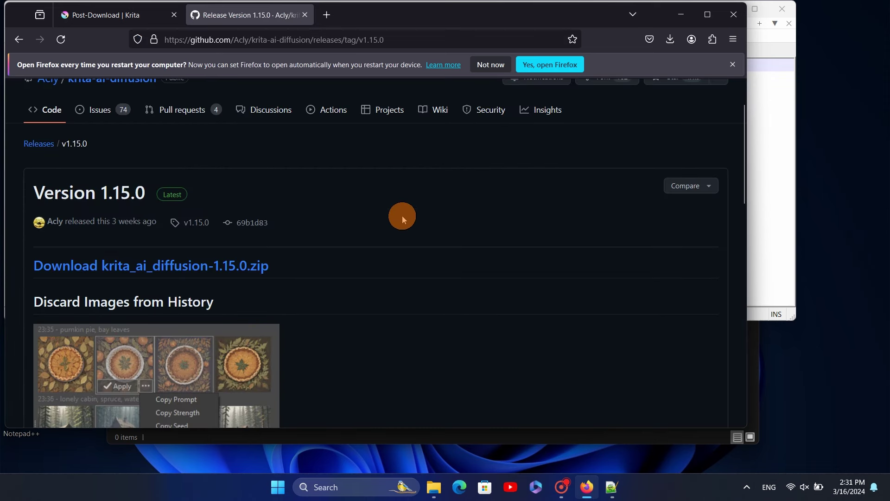
scroll(402, 217, "down", 2)
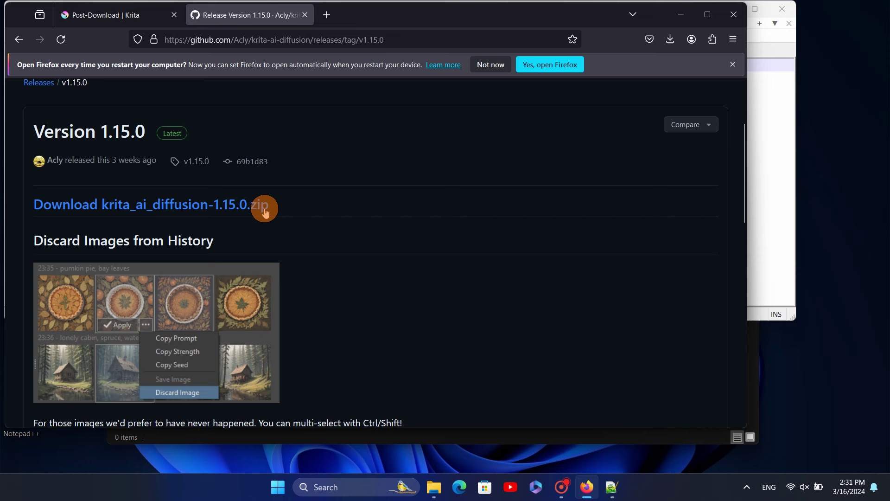
scroll(247, 204, "down", 8)
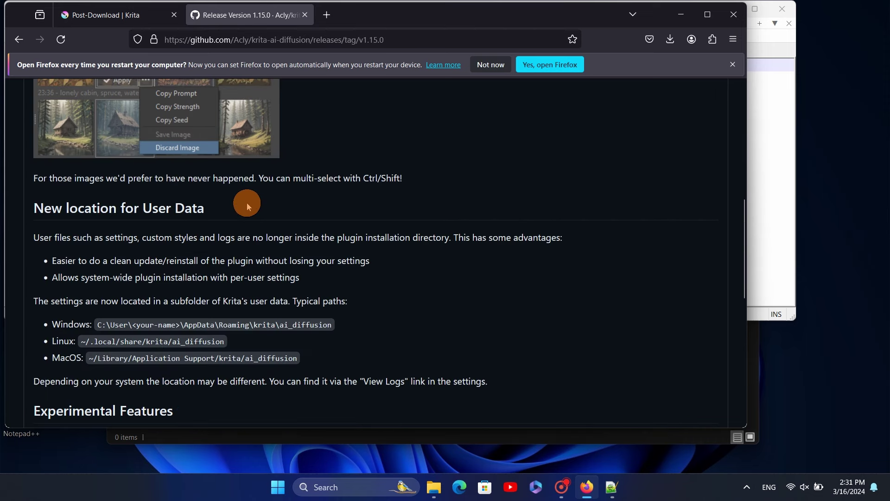
scroll(248, 202, "down", 2)
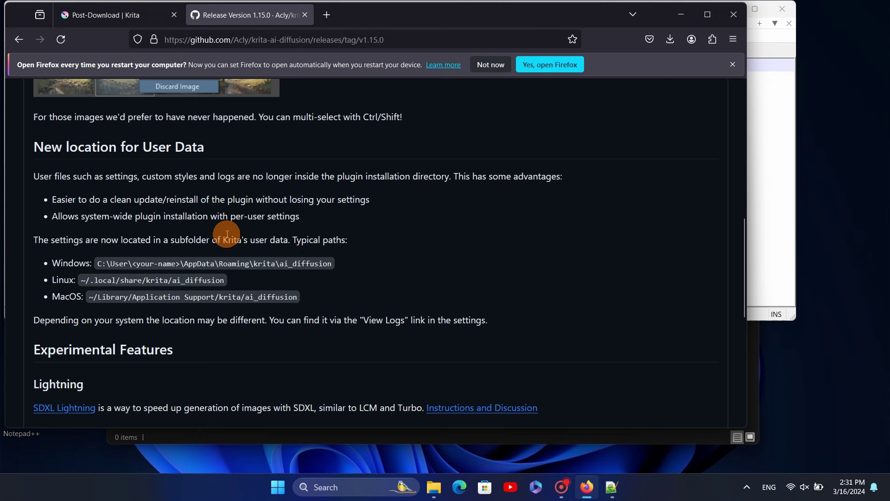
scroll(227, 234, "up", 9)
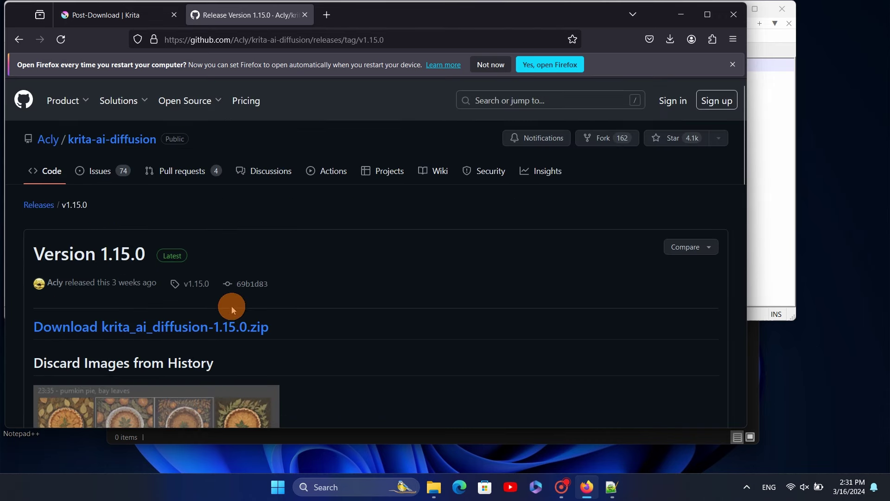
left_click(231, 327)
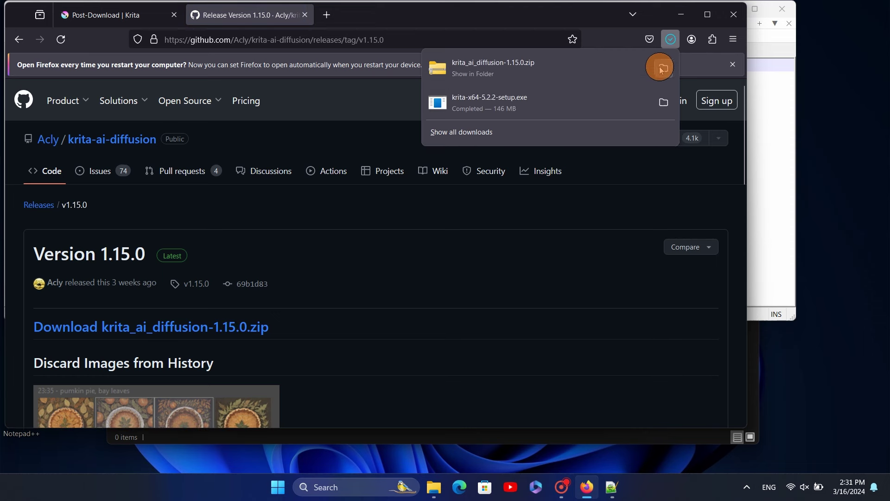
Copy the krita_ai_diffusion-1.15.0 zip from the Downloads folder
mouse_move(435, 488)
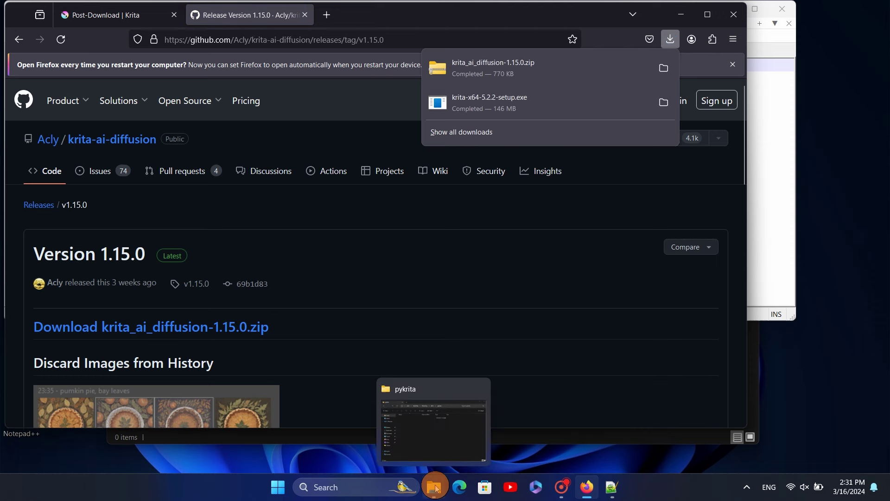
left_click(665, 66)
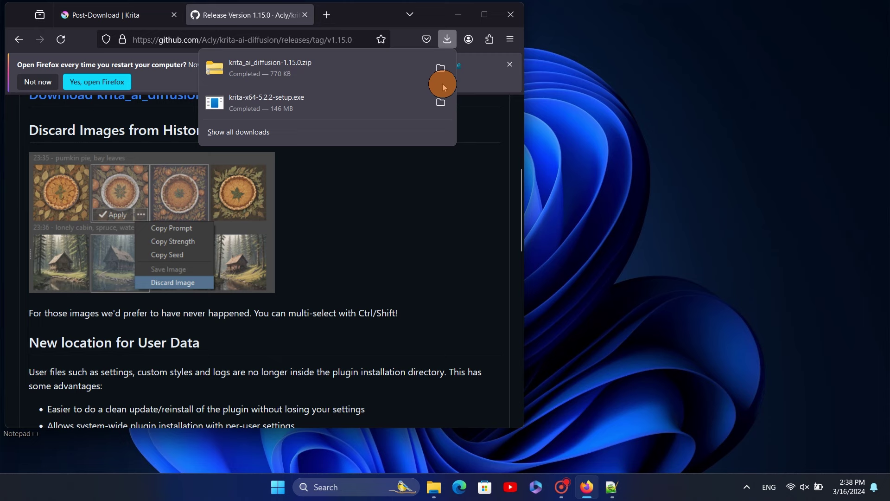
left_click(439, 70)
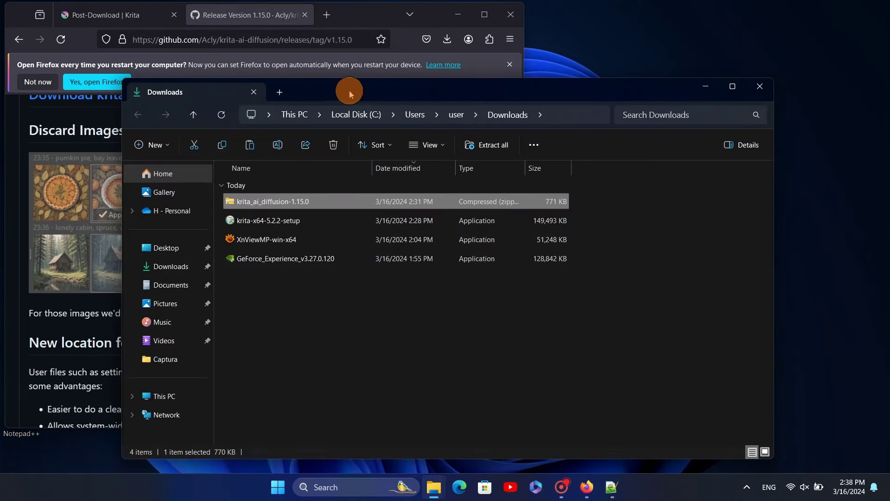
left_click_drag(348, 89, 486, 82)
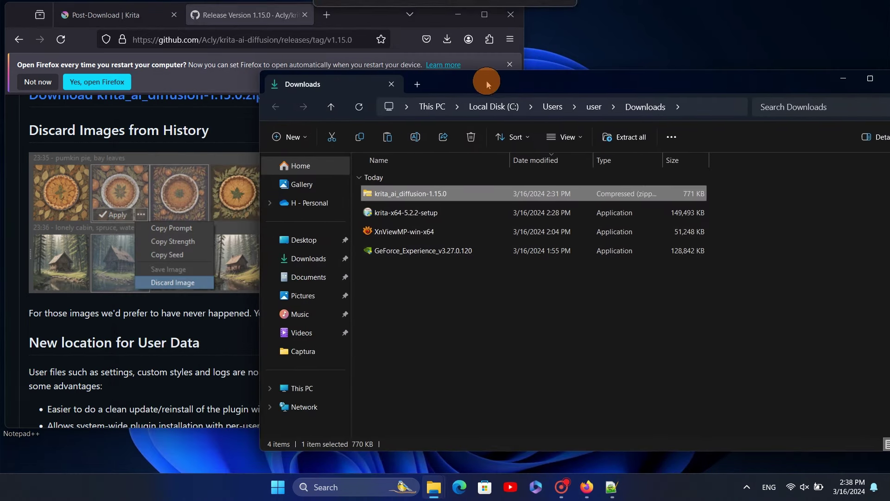
right_click(412, 190)
left_click(448, 81)
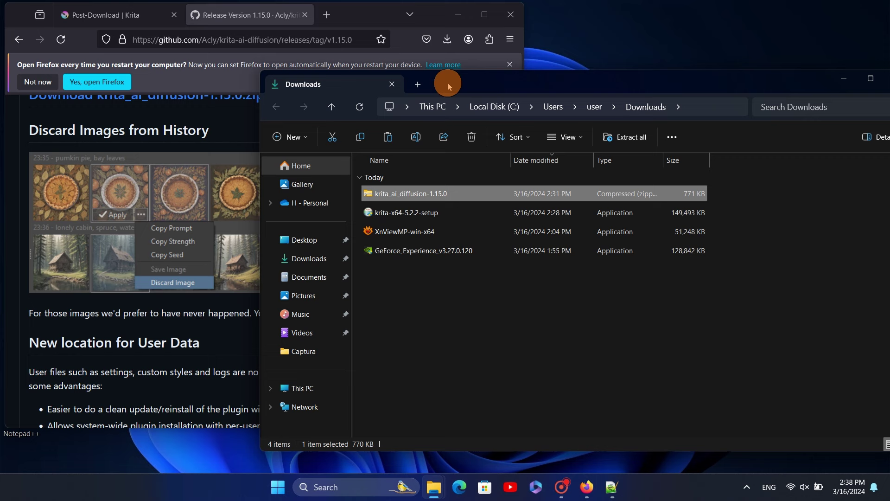
Paste the zip into the empty pykrita folder
mouse_move(433, 487)
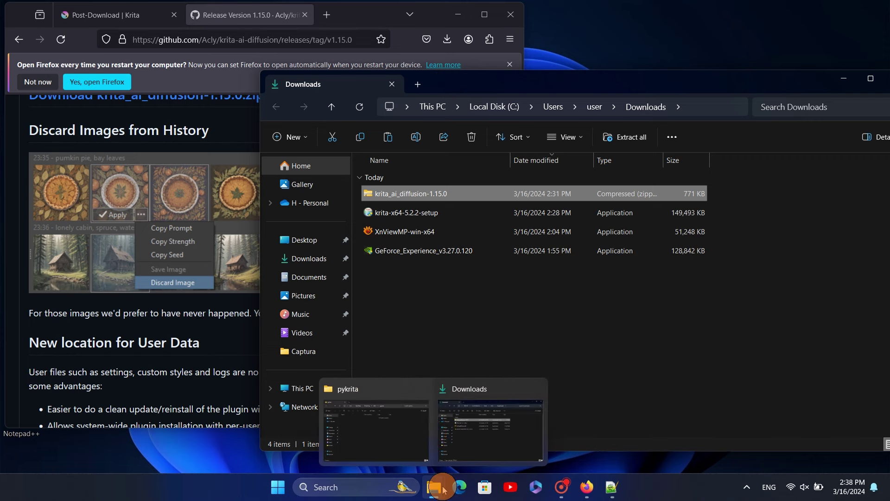
left_click(376, 395)
left_click_drag(590, 74, 414, 87)
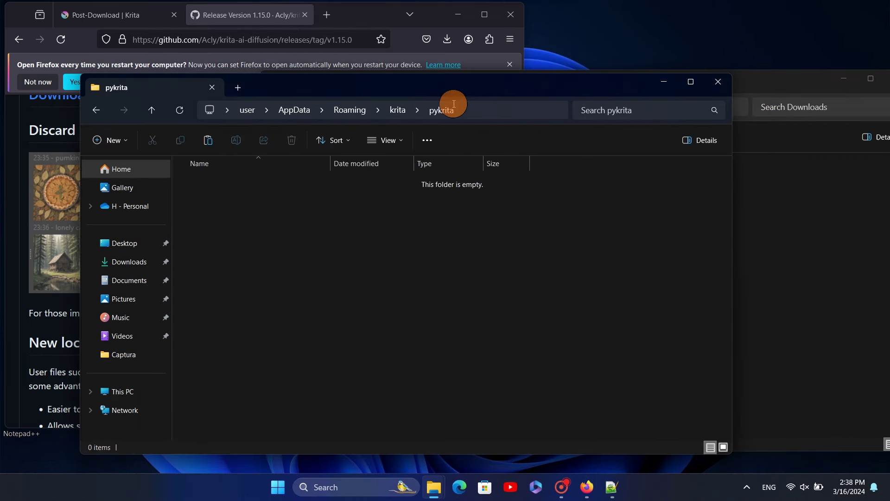
left_click(484, 107)
left_click(461, 109)
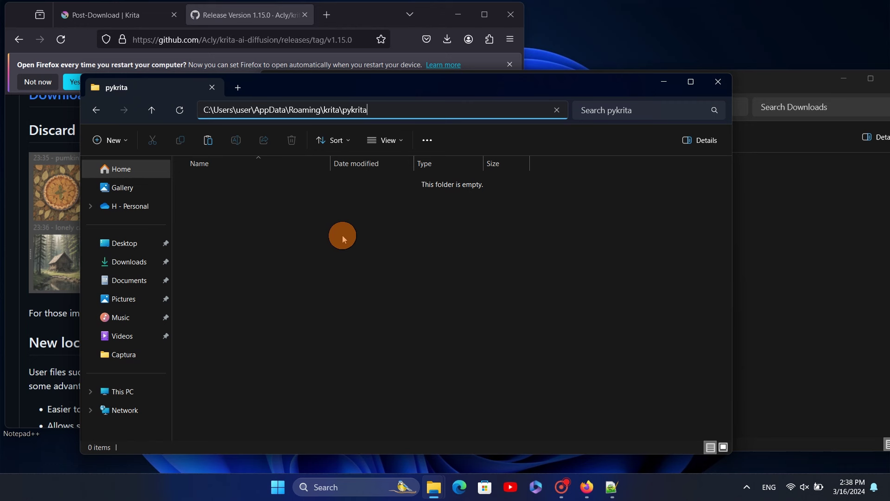
right_click(342, 235)
left_click(355, 212)
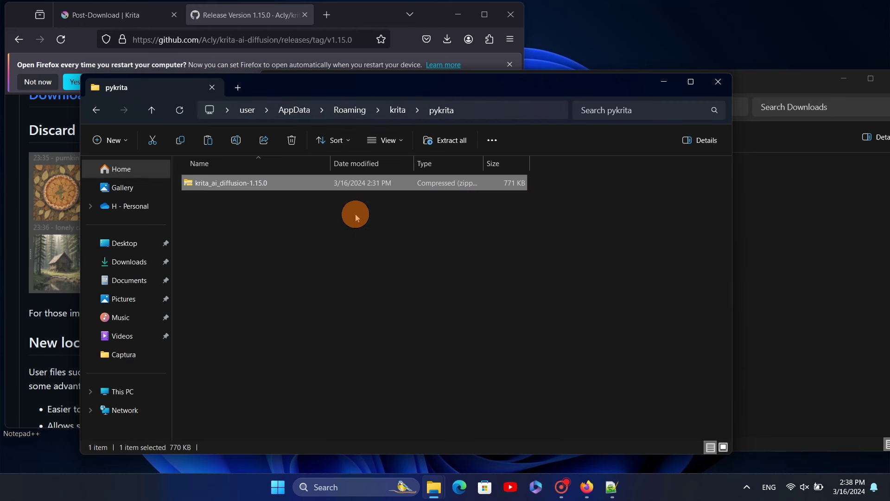
Extract the zip into the suggested krita_ai_diffusion-1.15.0 folder inside pykrita
right_click(249, 192)
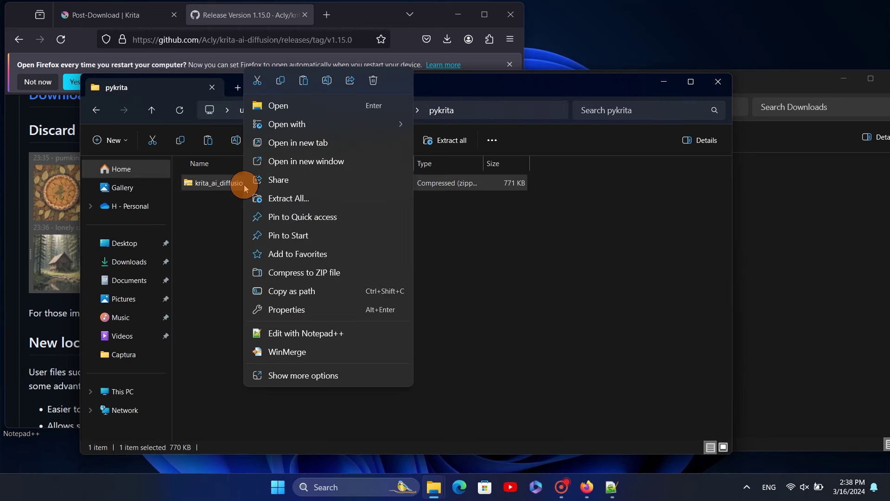
left_click(289, 199)
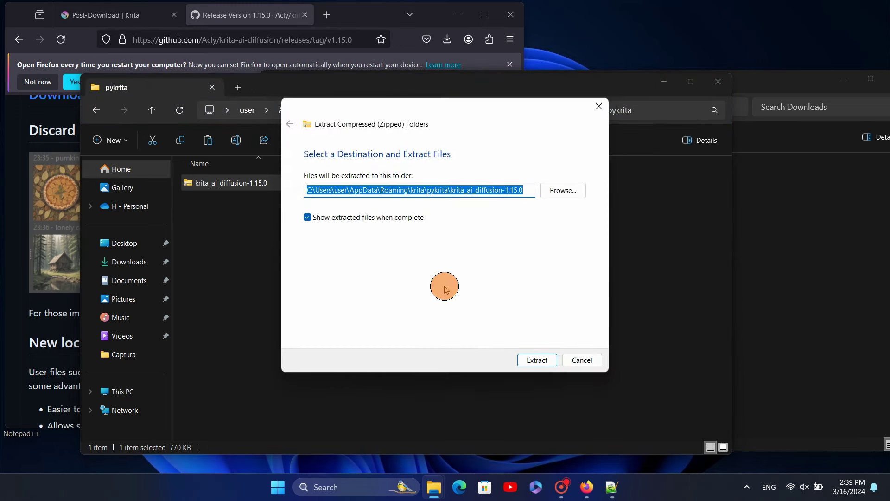
left_click(542, 362)
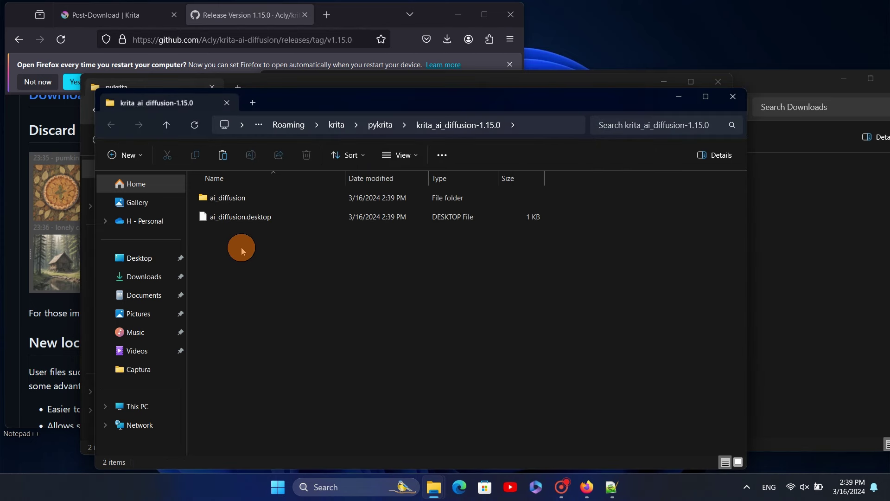
Copy ai_diffusion and ai_diffusion.desktop up into the pykrita folder
left_click_drag(290, 101, 370, 120)
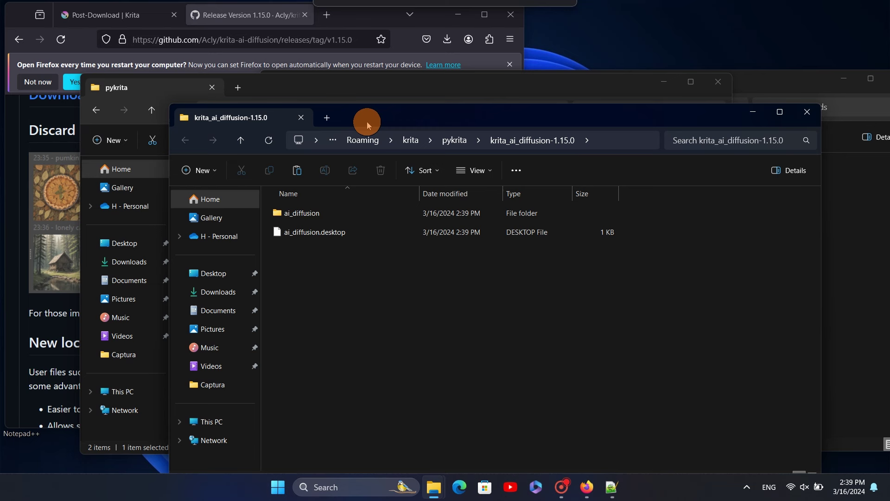
left_click_drag(326, 269, 301, 213)
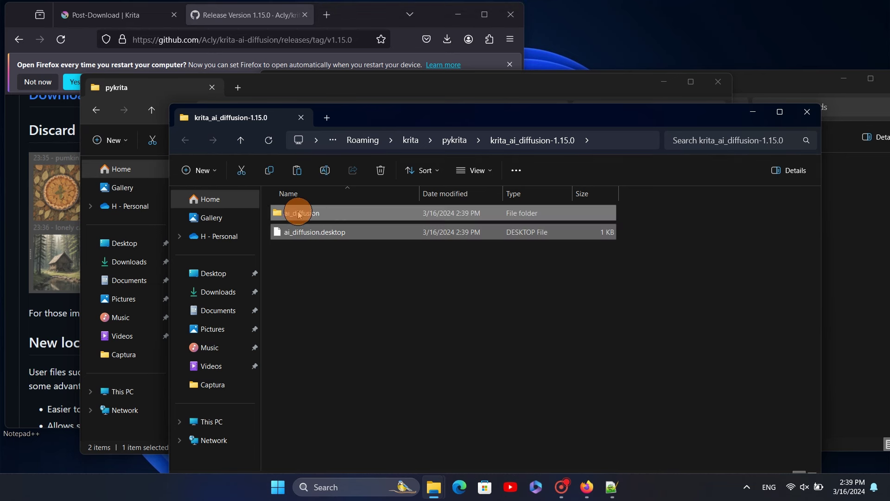
right_click(304, 213)
left_click(447, 152)
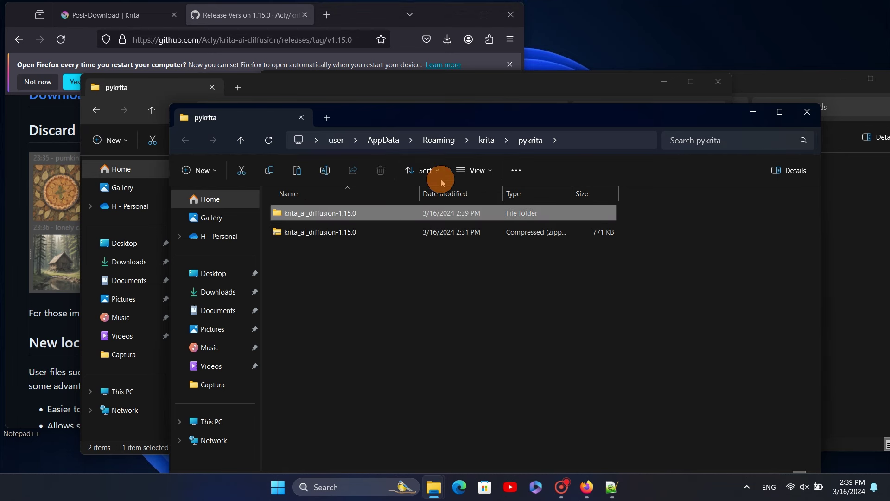
right_click(332, 281)
left_click(347, 297)
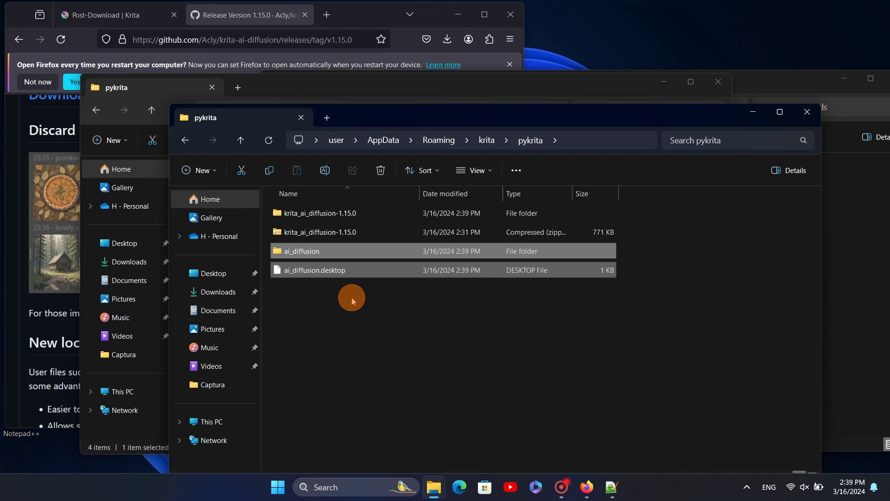
Delete the leftover krita_ai_diffusion-1.15.0 folder and its zip from pykrita
left_click(352, 214)
left_click_drag(652, 205, 575, 233)
key("Delete")
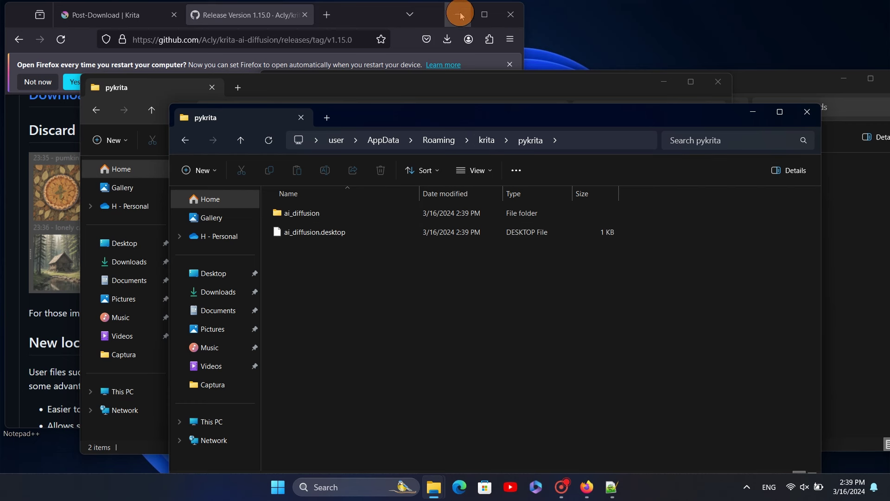
Open the ai_diffusion folder to inspect the plugin files
double_click(299, 213)
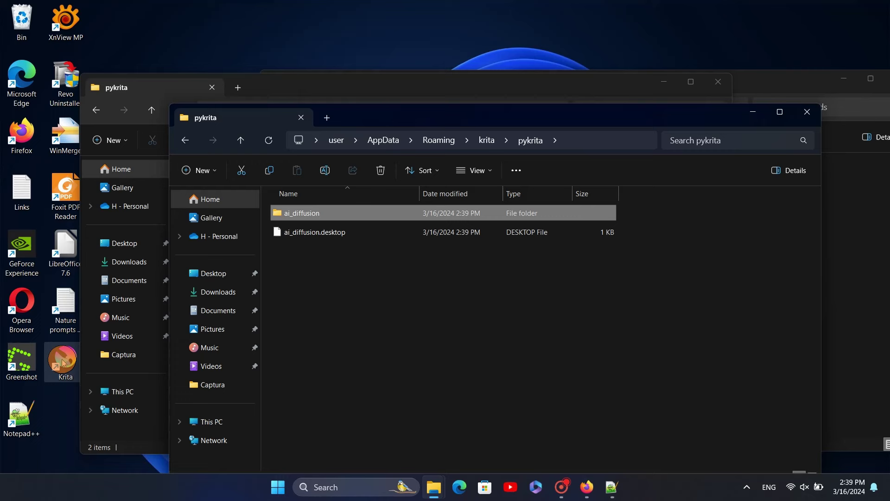
Launch Krita, confirm AI Image Diffusion is enabled in Python Plugin Manager, then start a new image
double_click(66, 357)
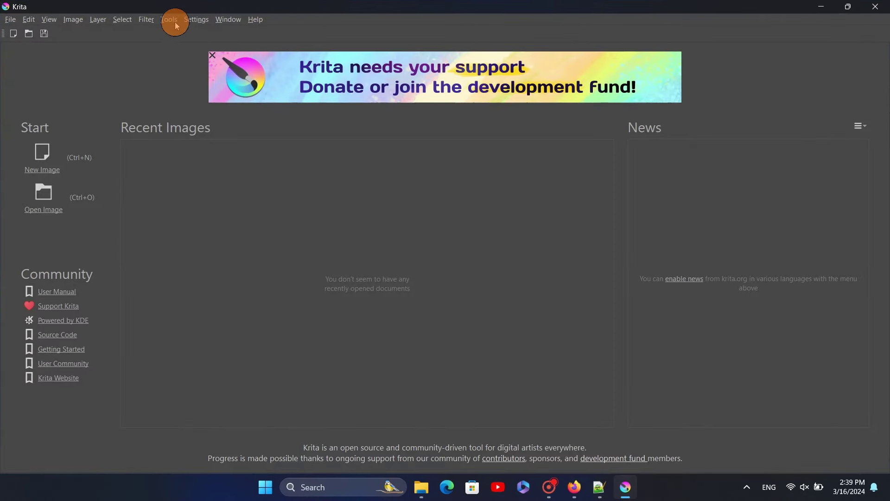
left_click(194, 19)
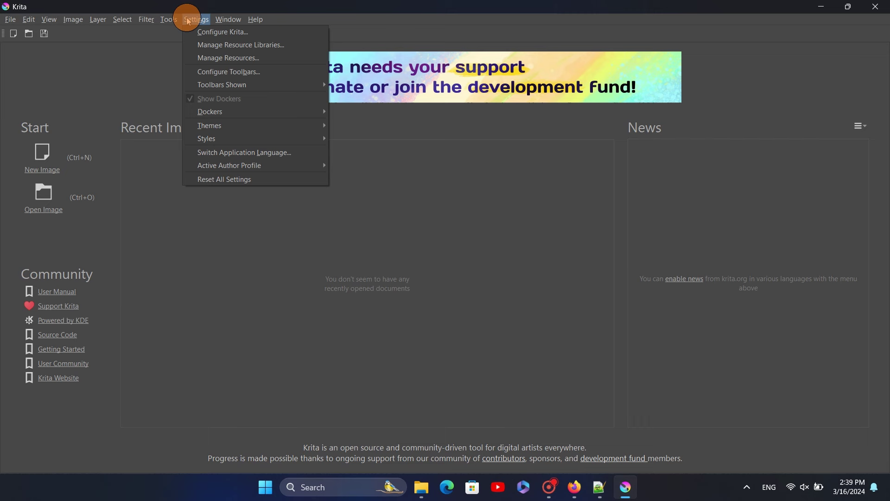
left_click(199, 32)
scroll(260, 324, "down", 3)
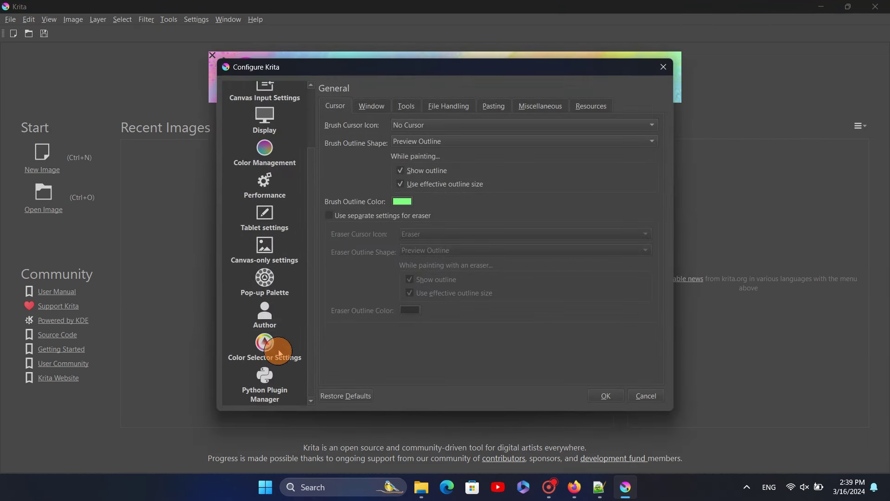
left_click(262, 387)
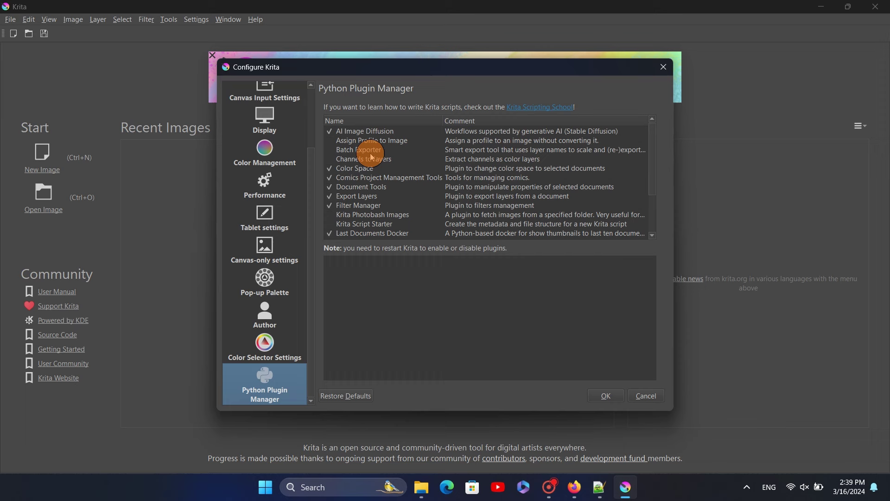
left_click(607, 396)
left_click(41, 168)
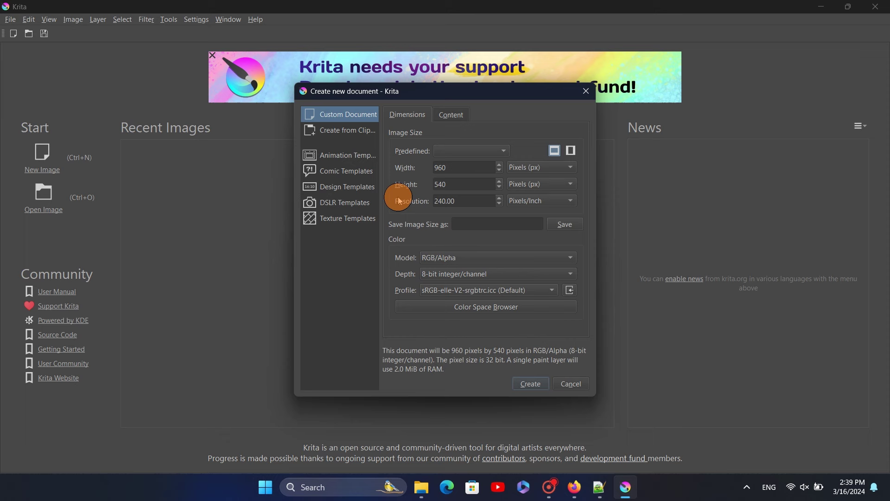
Create the 960×540 image, then toggle the AI Image Generation docker off and back on
left_click(537, 385)
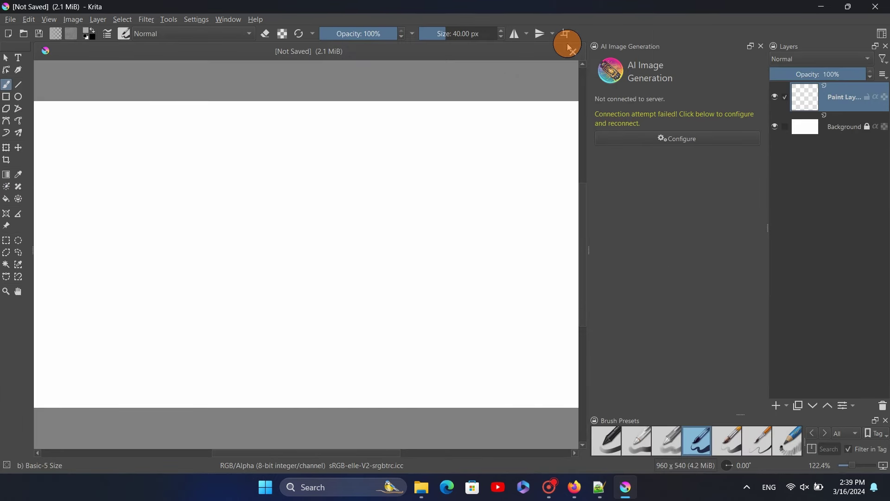
left_click(194, 21)
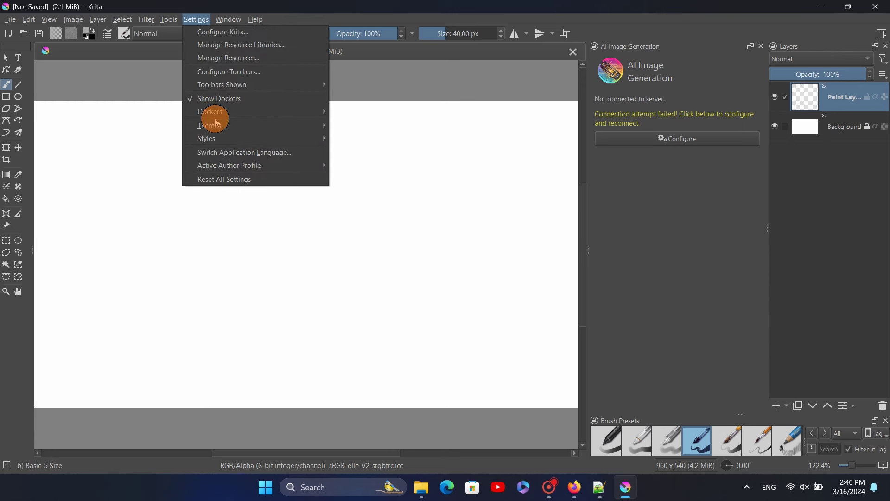
mouse_move(215, 113)
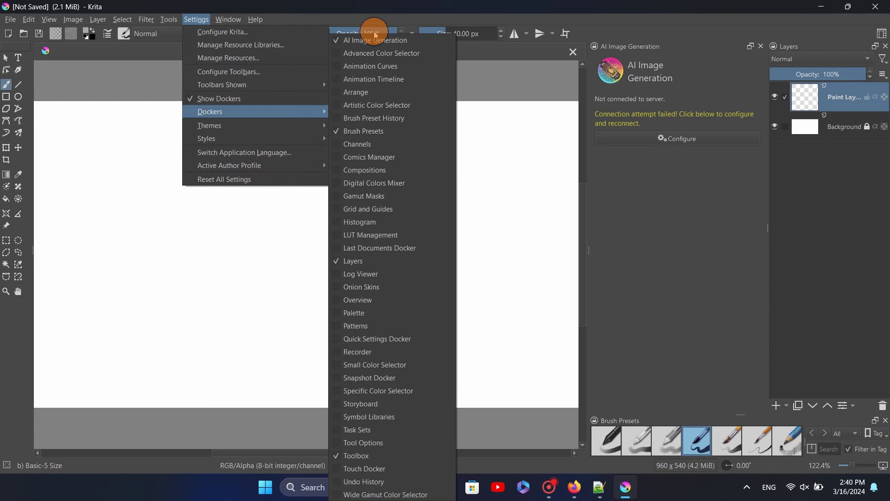
left_click(339, 44)
left_click(195, 22)
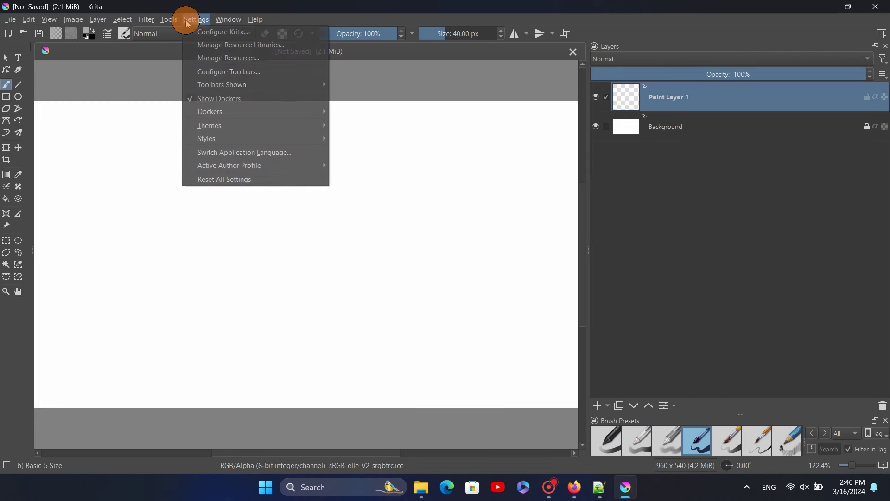
mouse_move(223, 113)
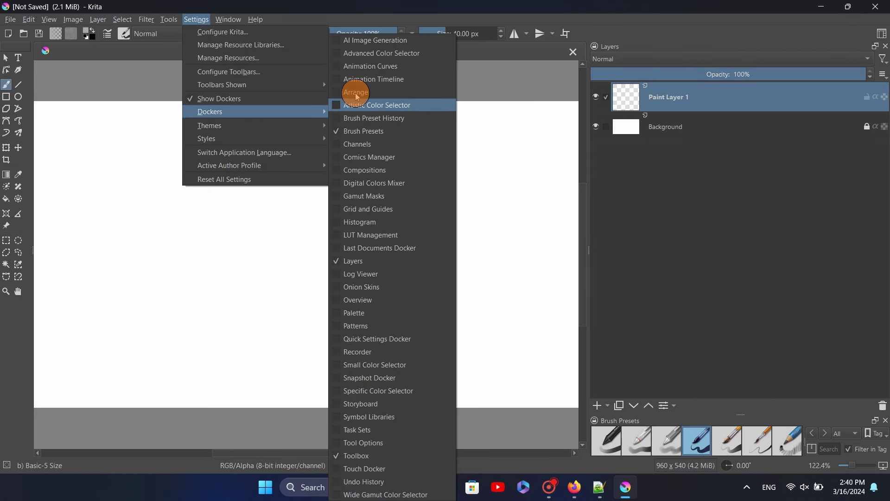
left_click(339, 40)
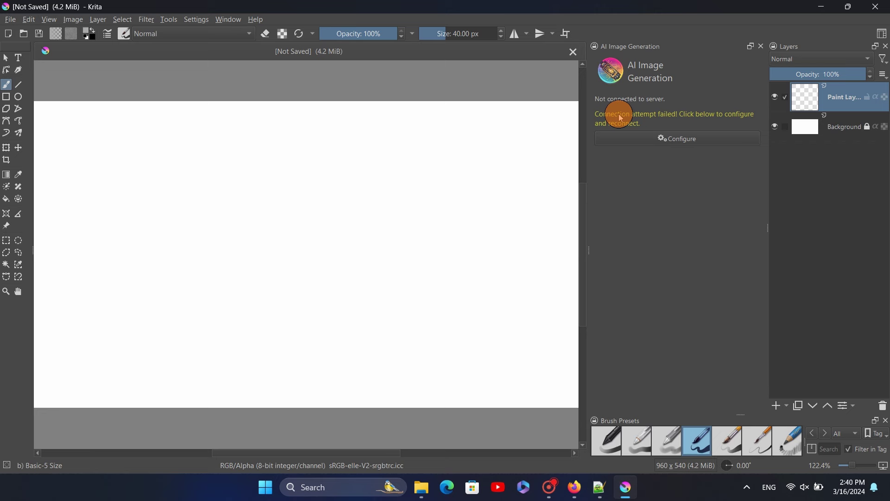
In the Image Diffusion configuration, keep CUDA as backend and expand core components
left_click(675, 140)
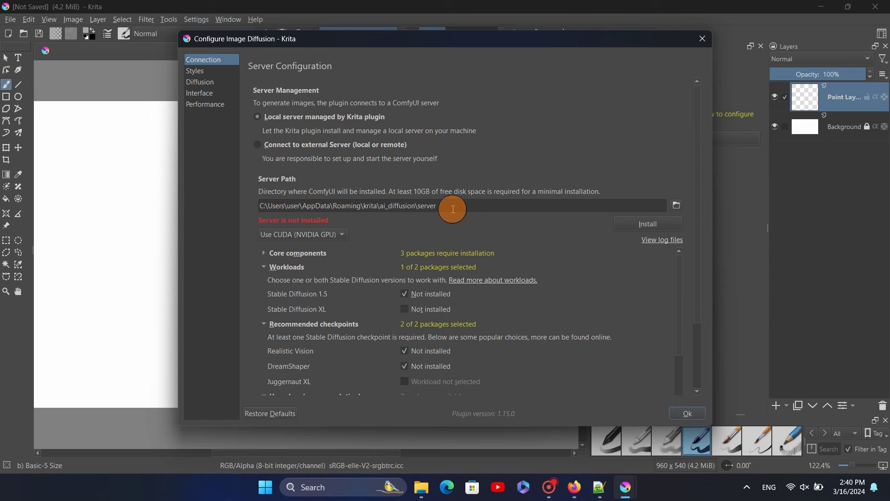
left_click(337, 236)
left_click(337, 235)
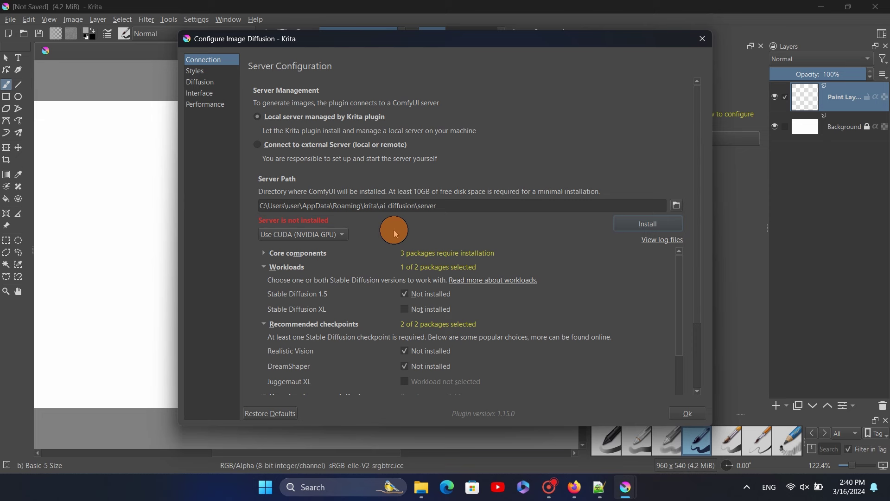
left_click(264, 255)
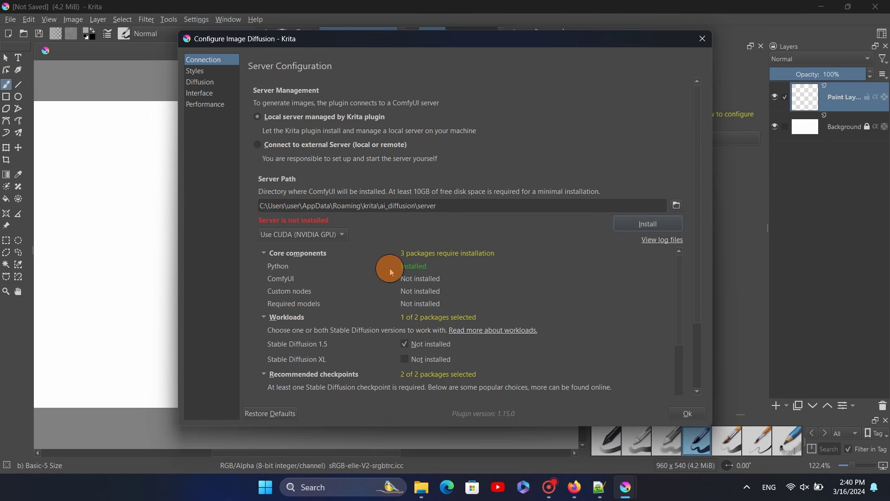
scroll(391, 268, "down", 1)
scroll(391, 268, "up", 1)
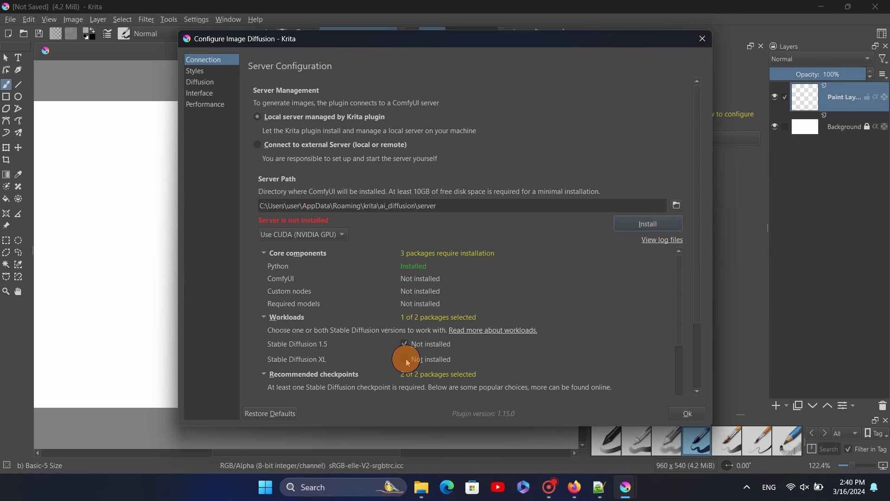
scroll(550, 292, "down", 1)
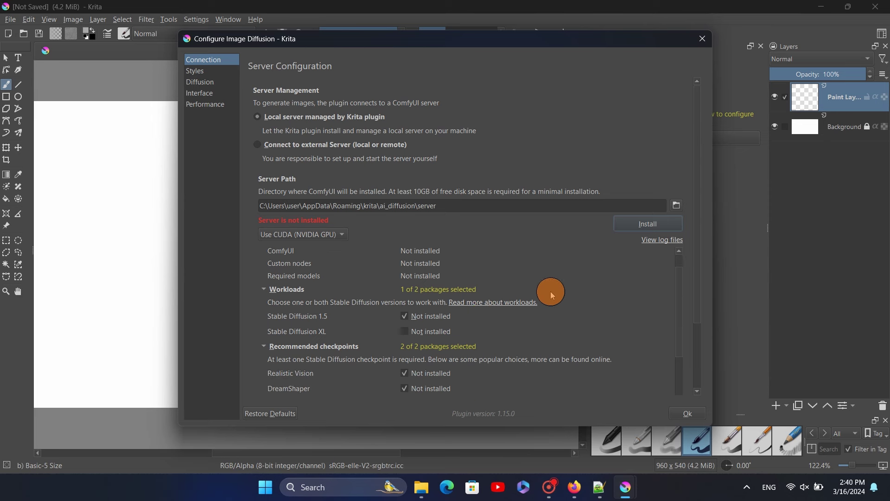
Add the Stable Diffusion XL workload, Juggernaut XL checkpoint, and both HAT upscalers
left_click(414, 333)
scroll(520, 324, "down", 2)
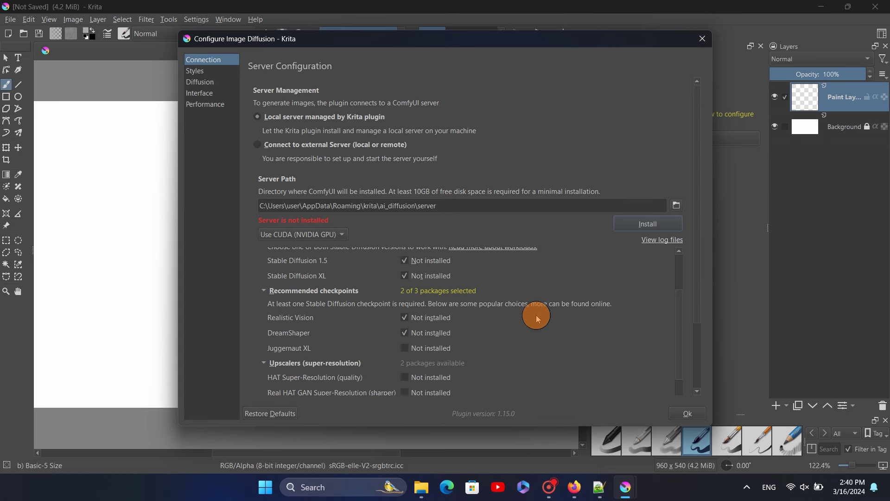
left_click(404, 347)
scroll(501, 330, "down", 1)
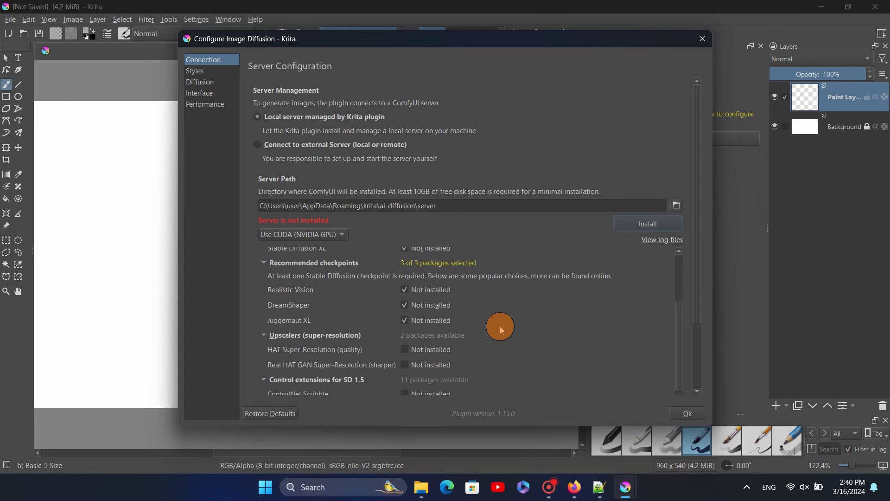
scroll(500, 329, "down", 1)
left_click(405, 326)
left_click(404, 341)
scroll(371, 341, "down", 2)
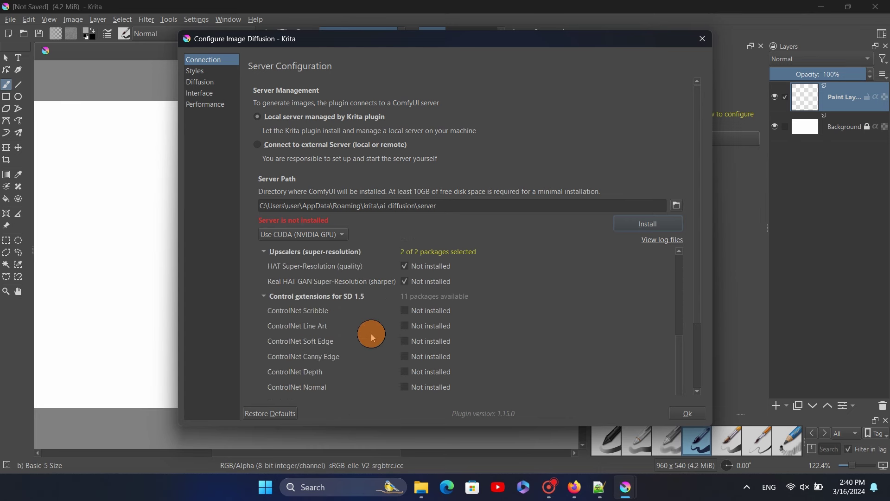
Tick all the SD 1.5 and SD XL ControlNet packages
left_click(407, 311)
left_click(404, 326)
scroll(404, 343, "down", 3)
left_click(404, 358)
left_click(404, 343)
left_click(405, 312)
left_click(405, 282)
scroll(391, 293, "down", 1)
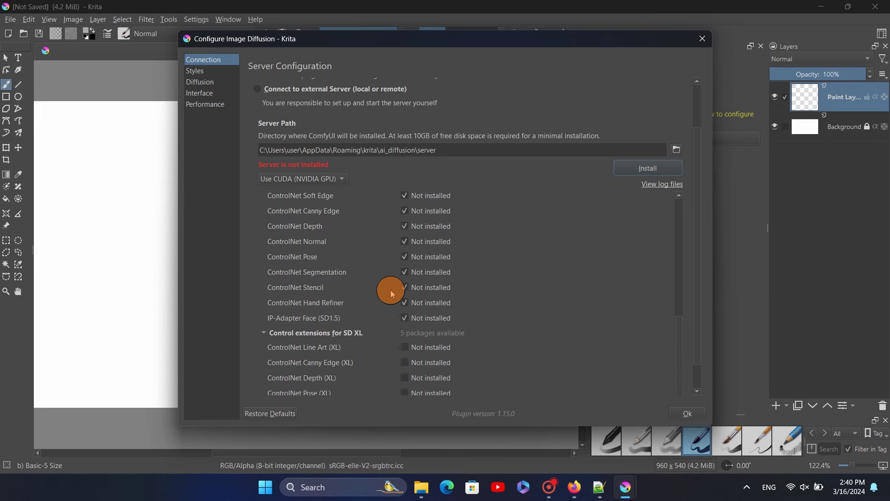
left_click(404, 378)
left_click(404, 364)
left_click(405, 348)
left_click(405, 333)
scroll(496, 292, "up", 10)
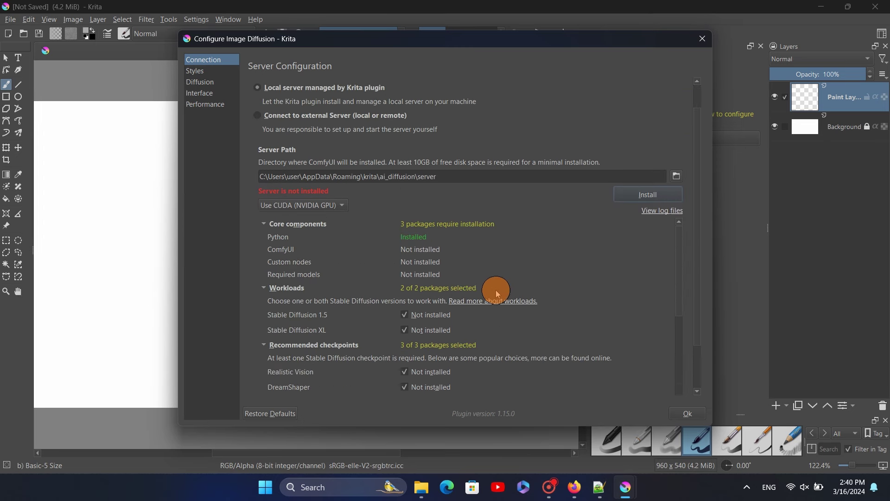
scroll(497, 293, "up", 1)
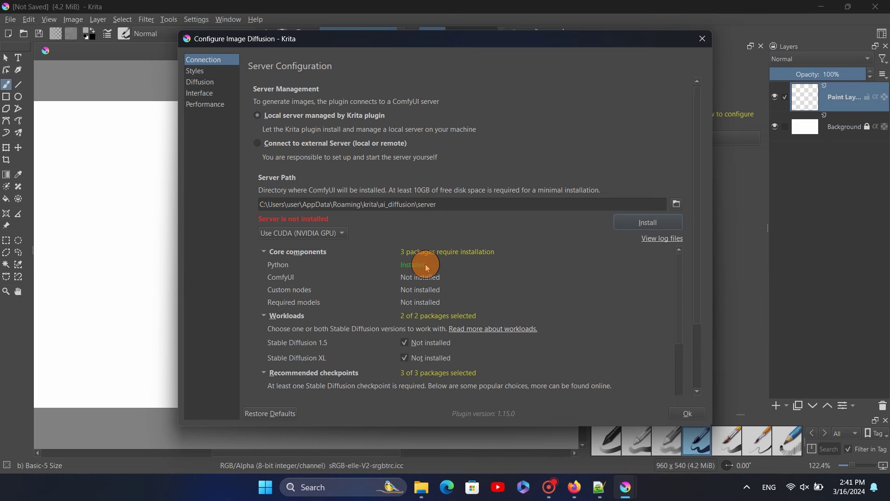
Install the local ComfyUI server with all selected packages until it shows Server running - Connected
left_click(631, 224)
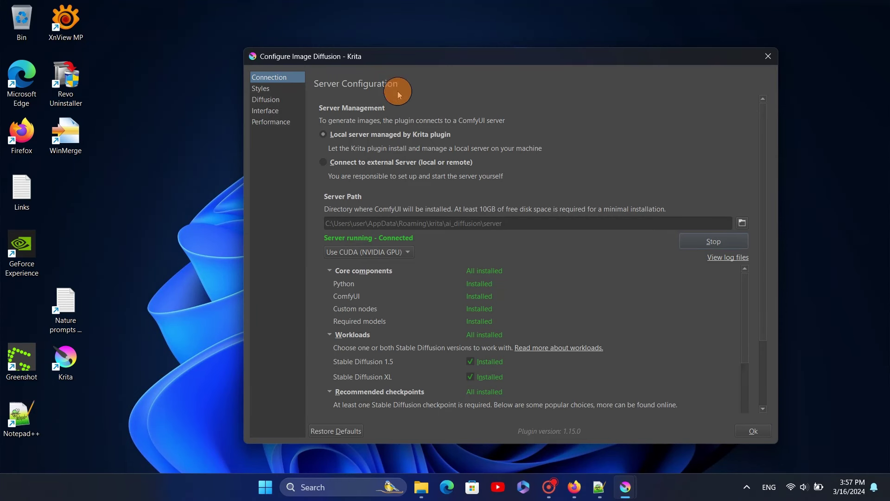
mouse_move(627, 485)
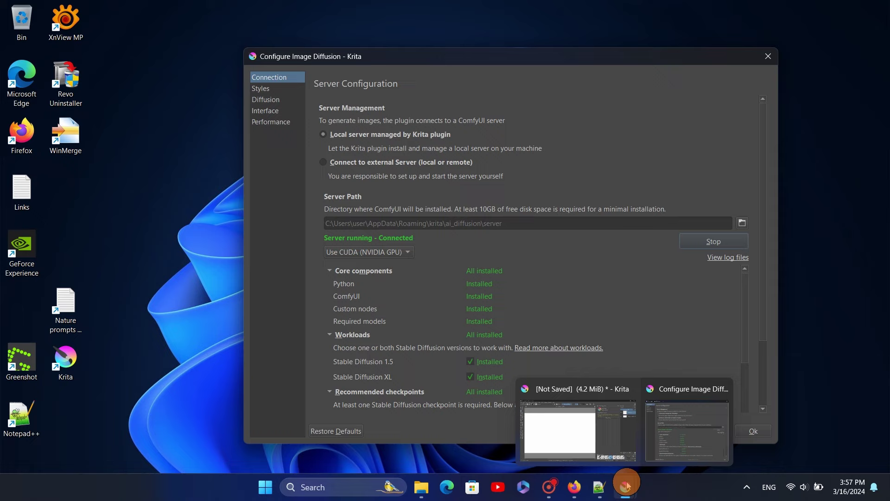
left_click(600, 427)
left_click(675, 411)
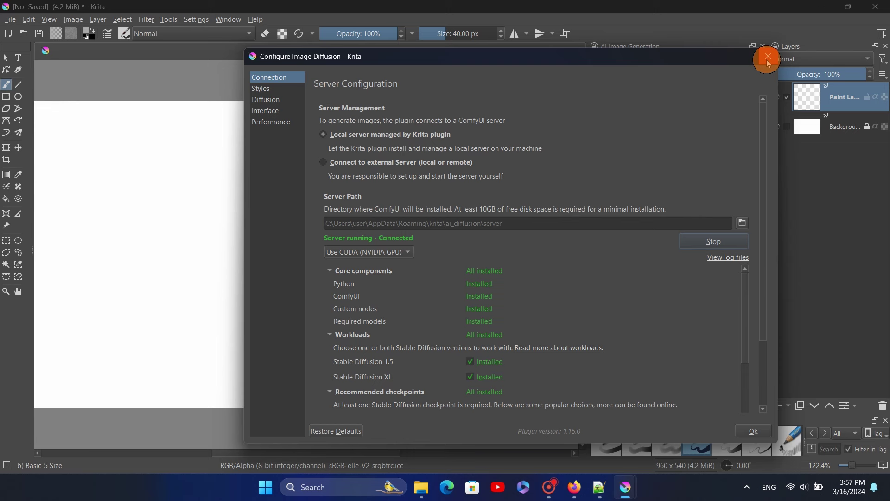
Close the server settings and open Nature prompts march 24.txt in Notepad++
left_click(753, 432)
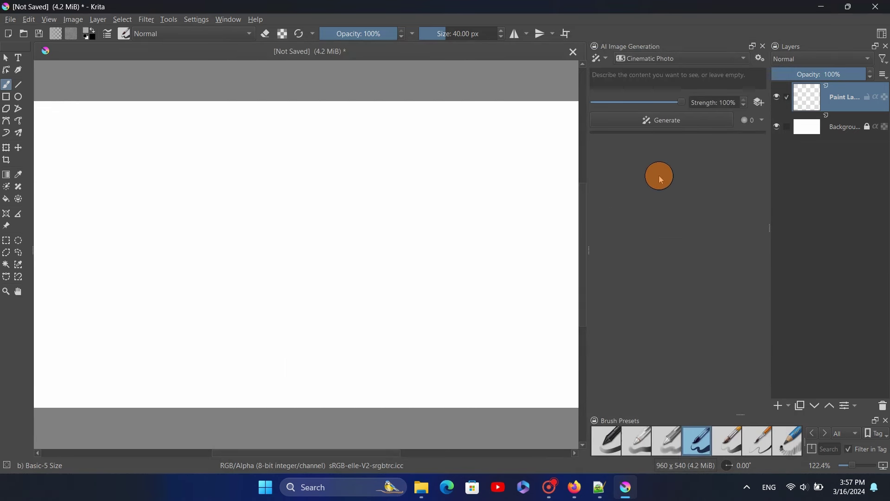
scroll(310, 185, "down", 1)
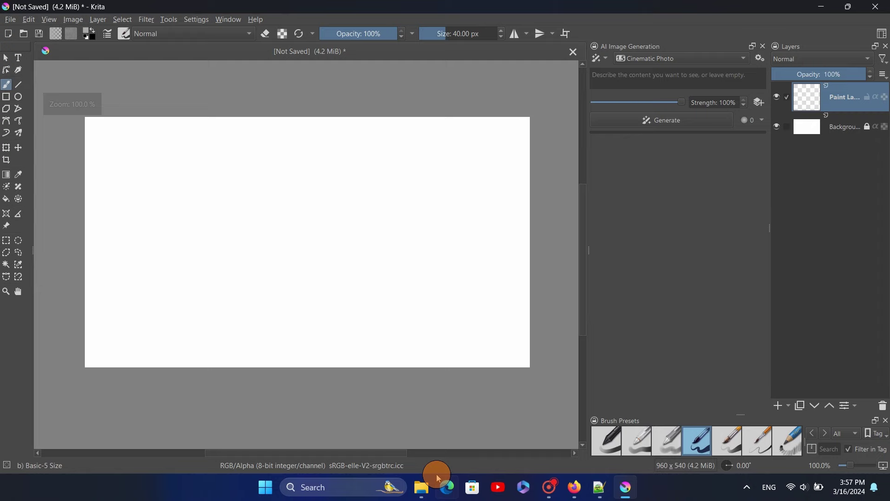
left_click(599, 487)
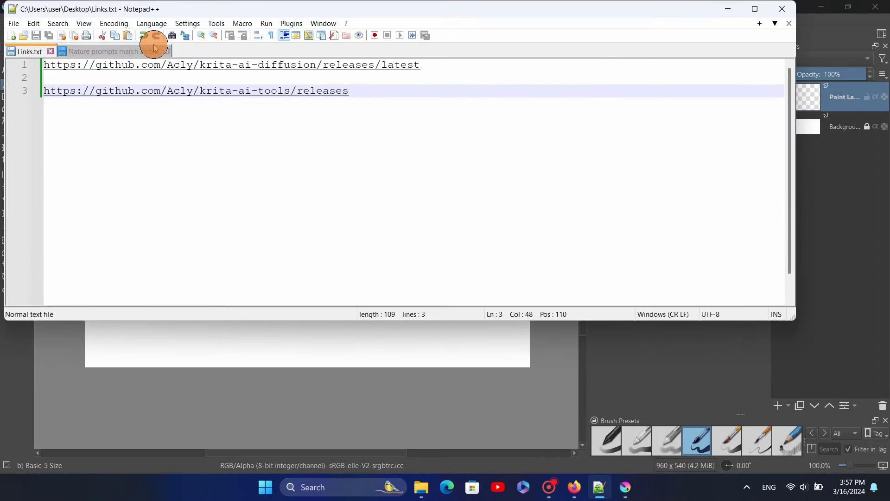
left_click(122, 56)
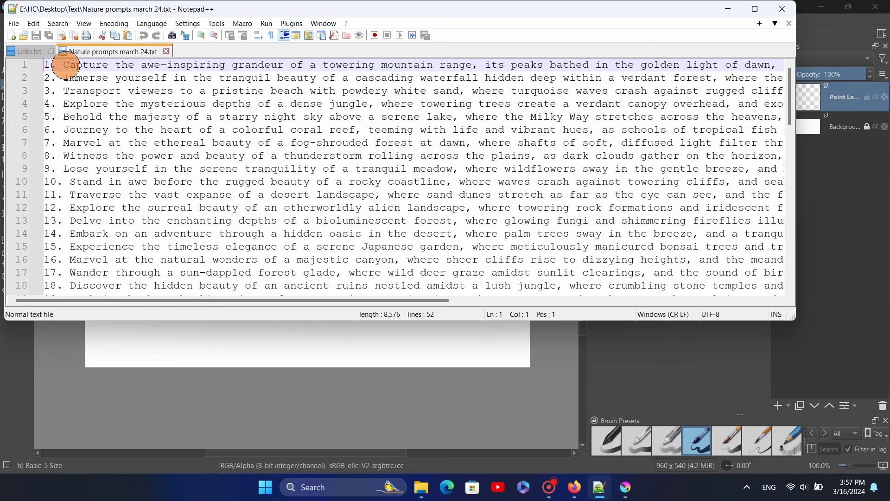
Copy the first prompt on line 1 and minimize Notepad++
left_click_drag(64, 65, 776, 62)
right_click(775, 63)
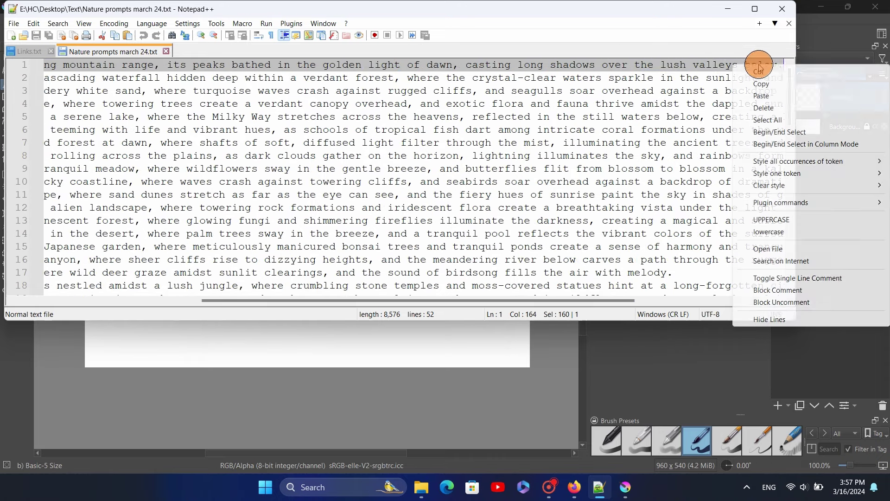
left_click(763, 79)
left_click(727, 9)
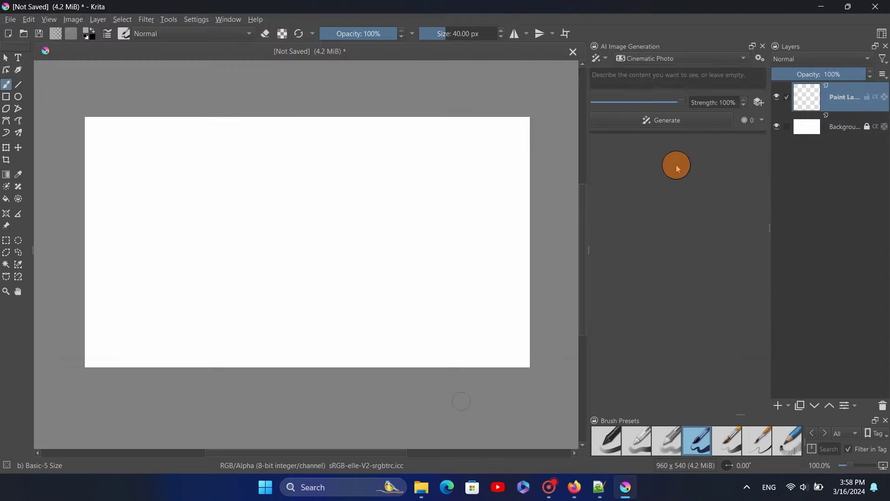
Keep the Cinematic Photo style and paste the mountain-at-dawn prompt into the prompt box
left_click(669, 62)
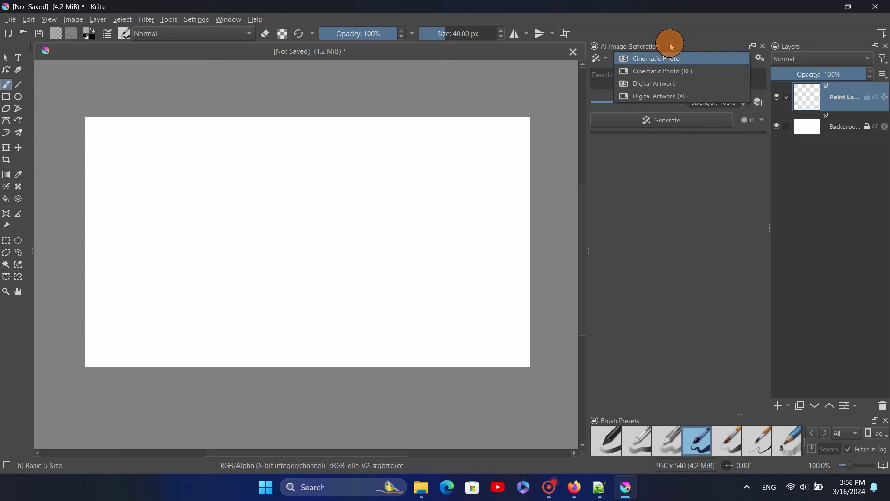
left_click(675, 60)
right_click(626, 89)
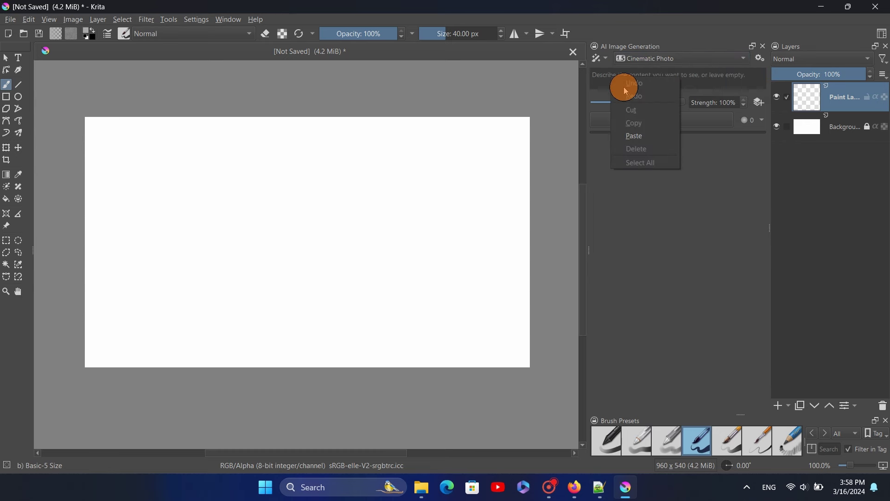
left_click(634, 136)
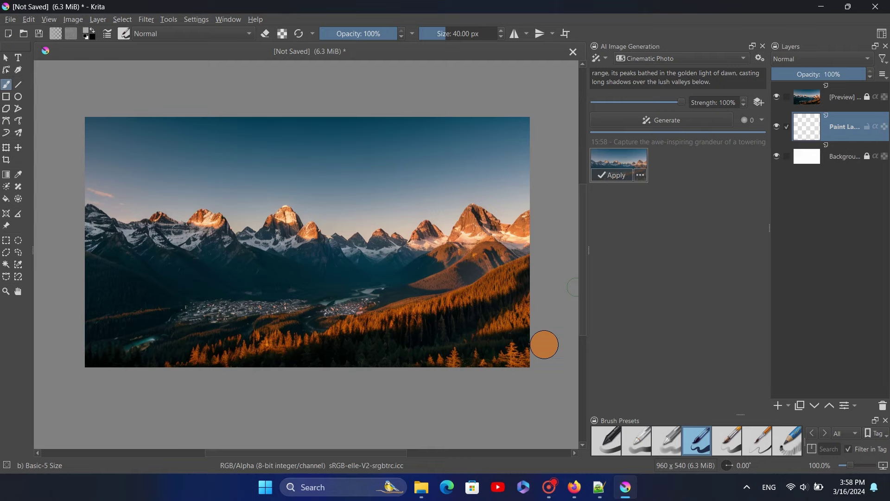
Copy prompt 13 about the bioluminescent forest from Notepad++ and return to Krita
left_click(599, 491)
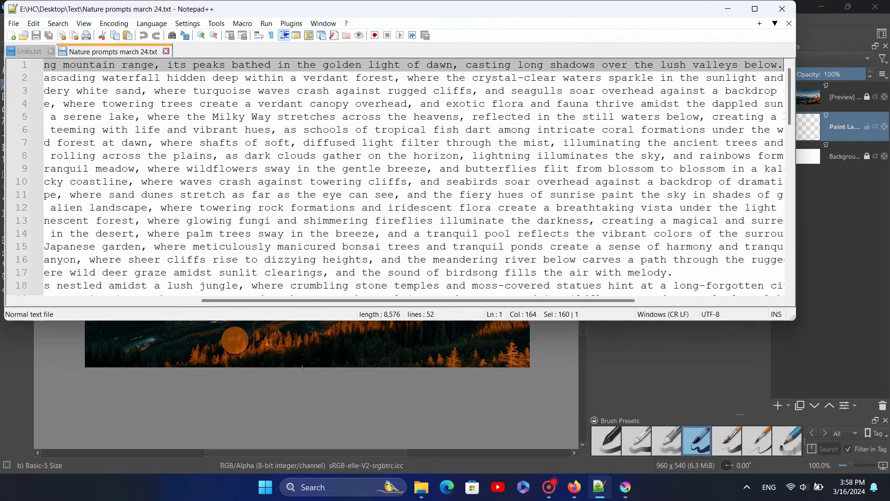
left_click_drag(221, 302, 20, 300)
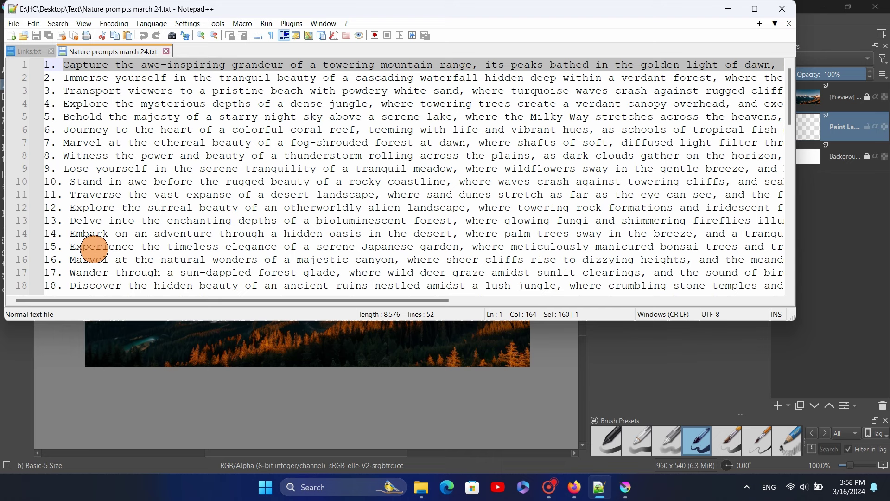
triple_click(69, 222)
right_click(69, 225)
left_click(317, 378)
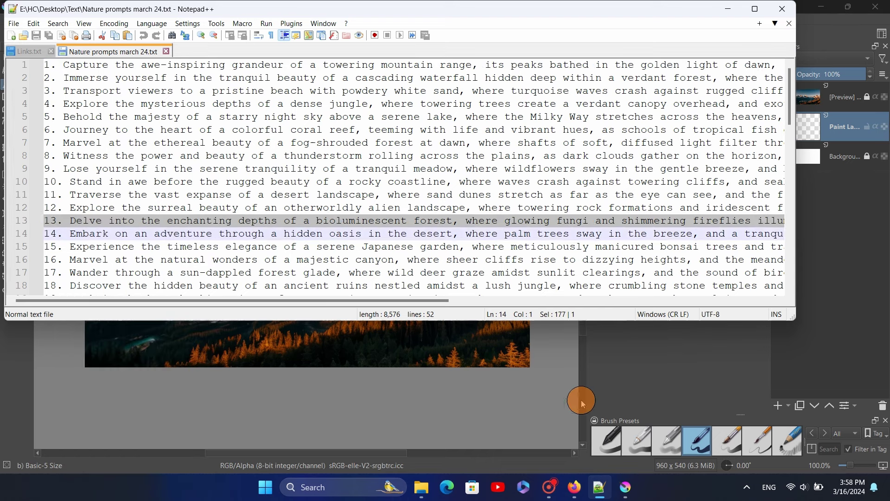
left_click(612, 380)
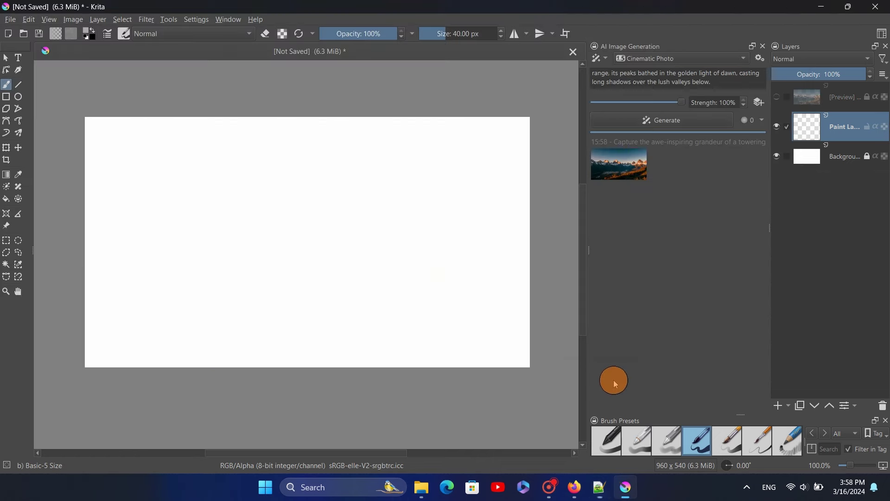
Apply the generated mountain image as a layer and replace the prompt with the bioluminescent forest prompt
left_click(621, 170)
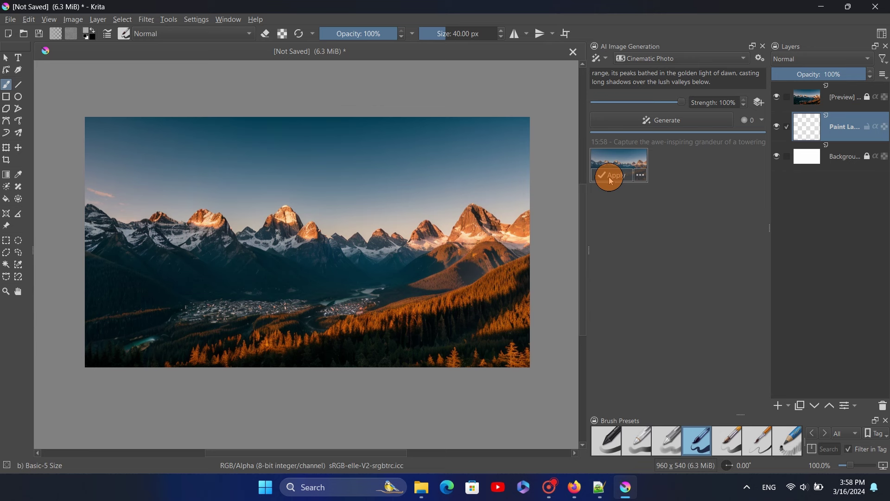
left_click(612, 177)
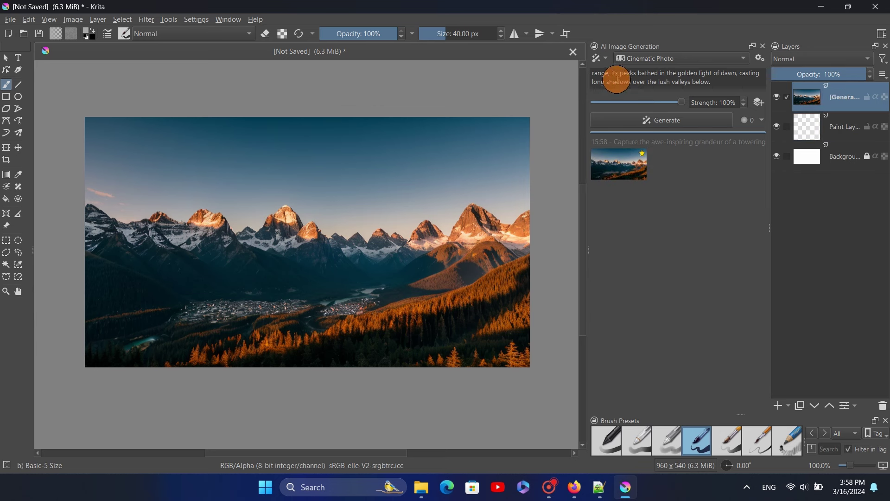
key("ctrl+a")
key("ctrl+v")
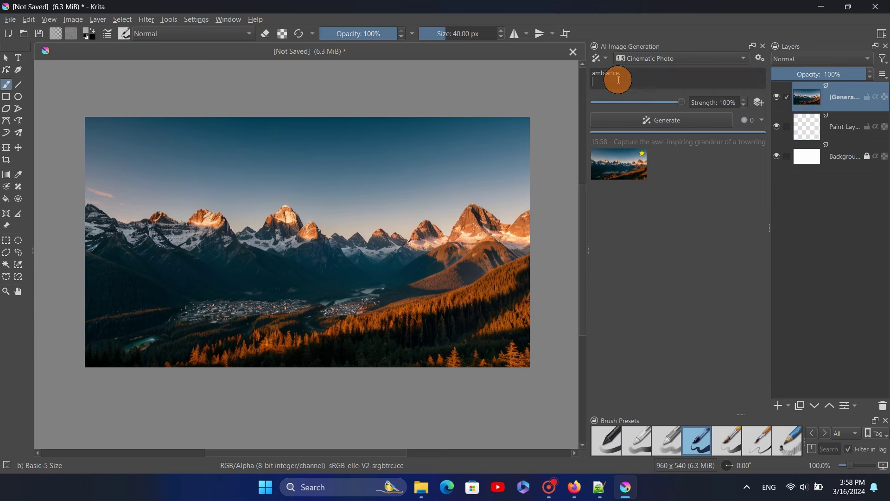
key("ctrl+a")
key("ctrl+v")
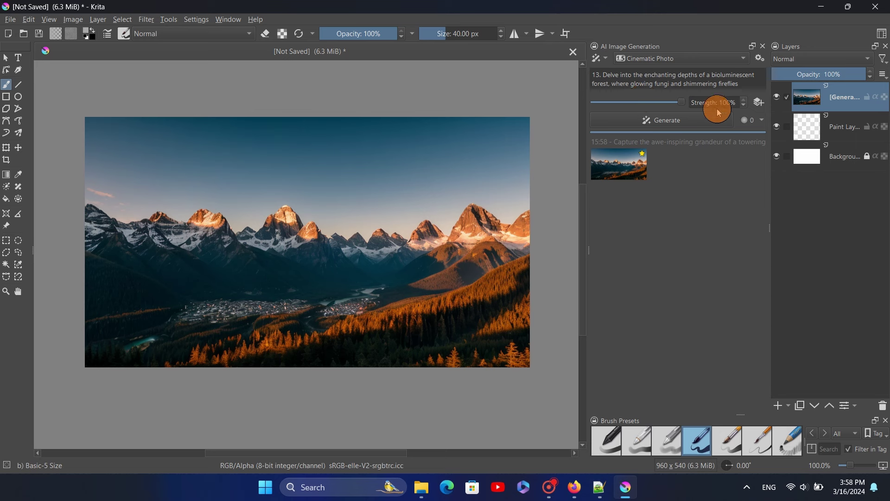
Generate the glowing-fungi bioluminescent forest image and apply it as a new layer
left_click(691, 123)
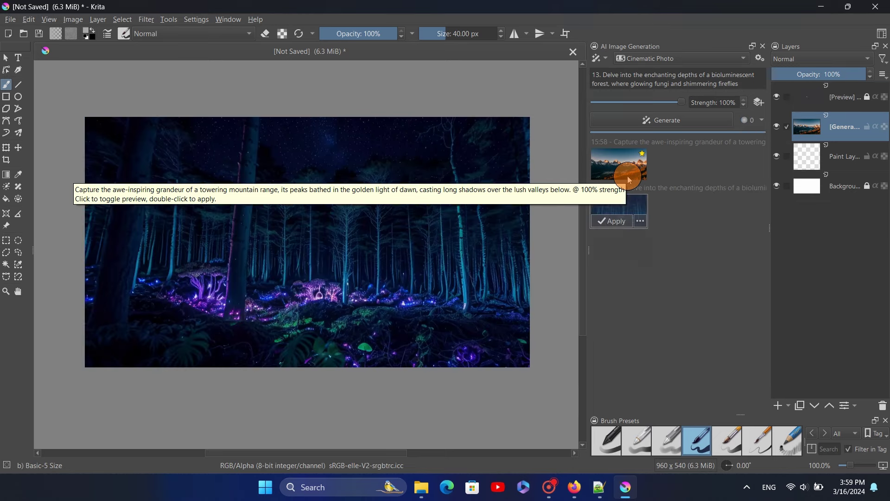
scroll(394, 256, "up", 3)
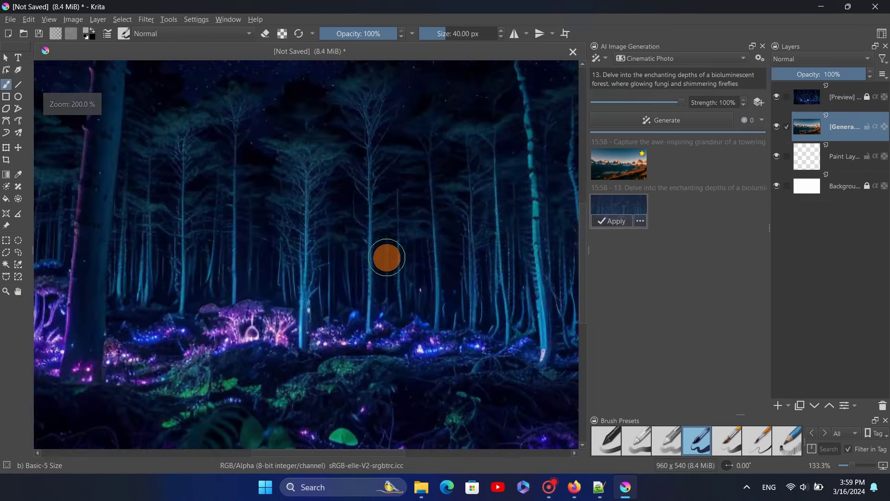
scroll(387, 257, "down", 2)
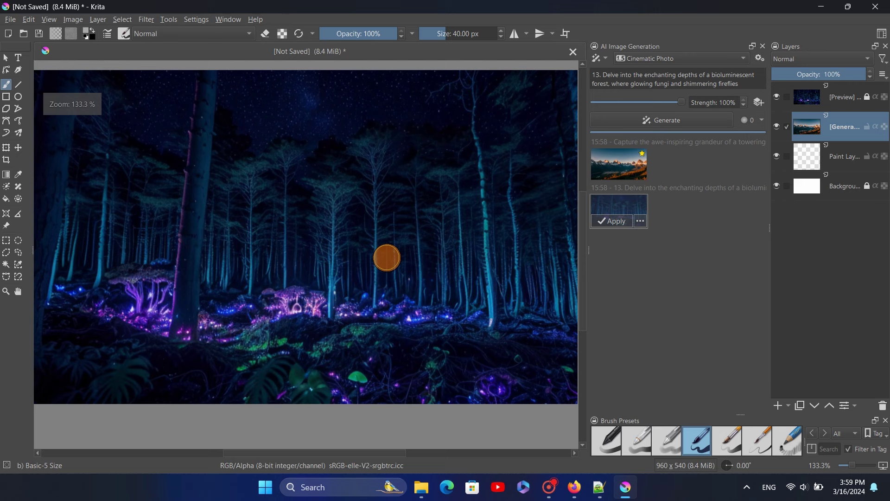
scroll(342, 229, "down", 1)
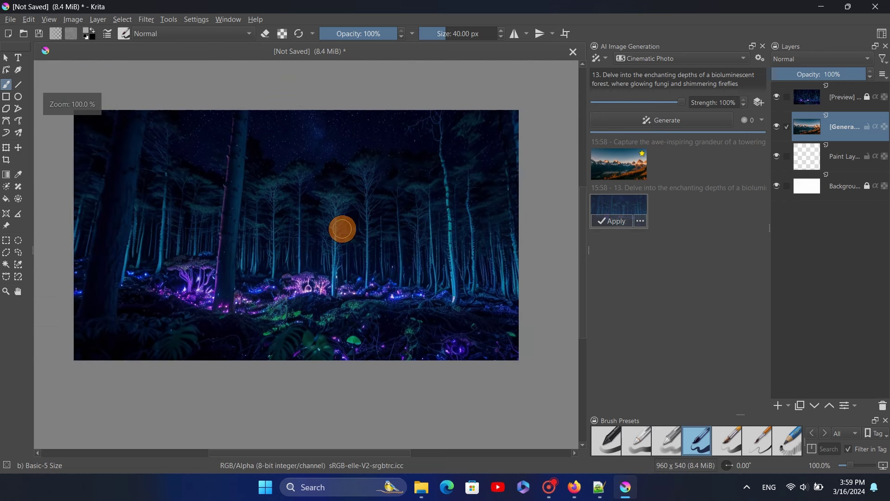
left_click(615, 224)
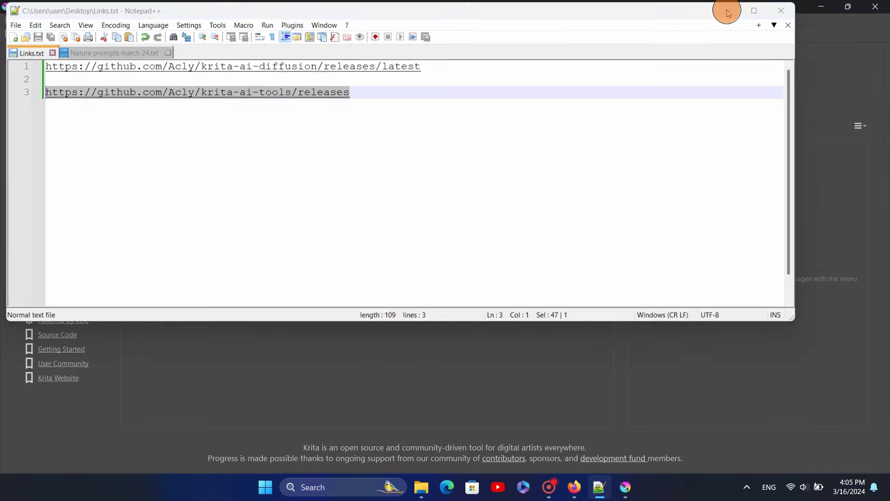
Open the Acly/krita-ai-tools releases page in a new Firefox tab and download krita_segmentation_plugin-windows-x64-1.0.2.zip
left_click(731, 9)
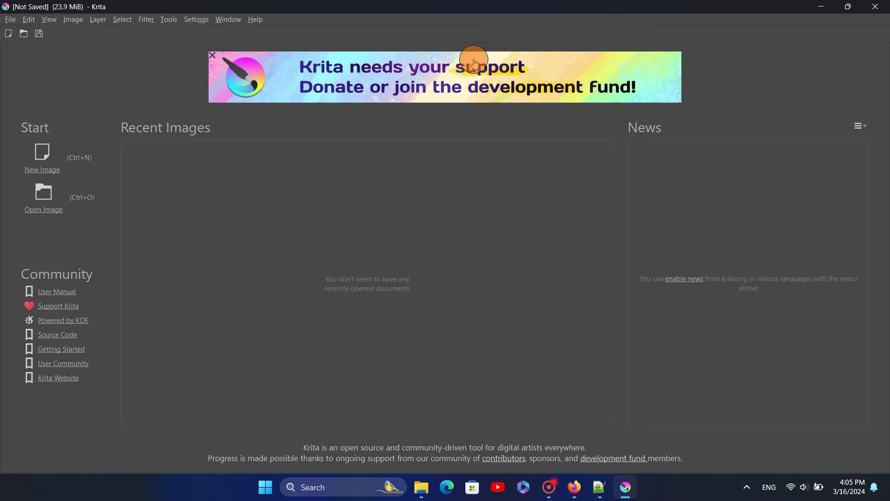
left_click(574, 485)
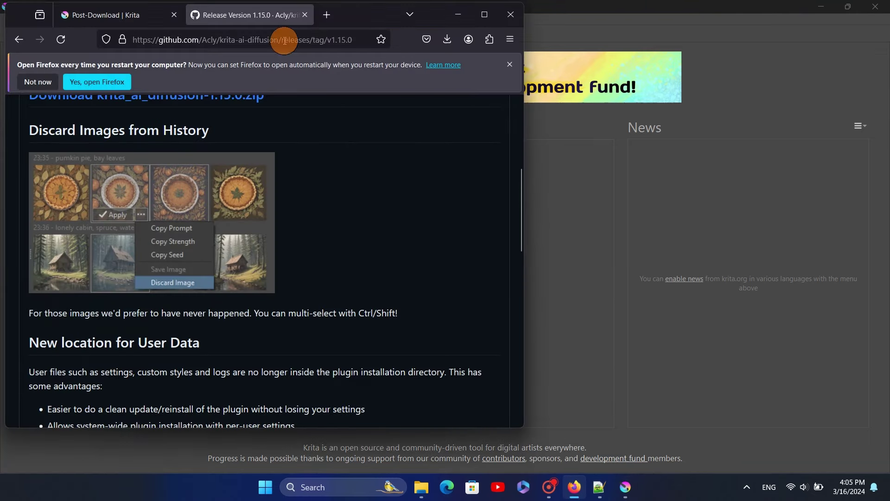
left_click(326, 15)
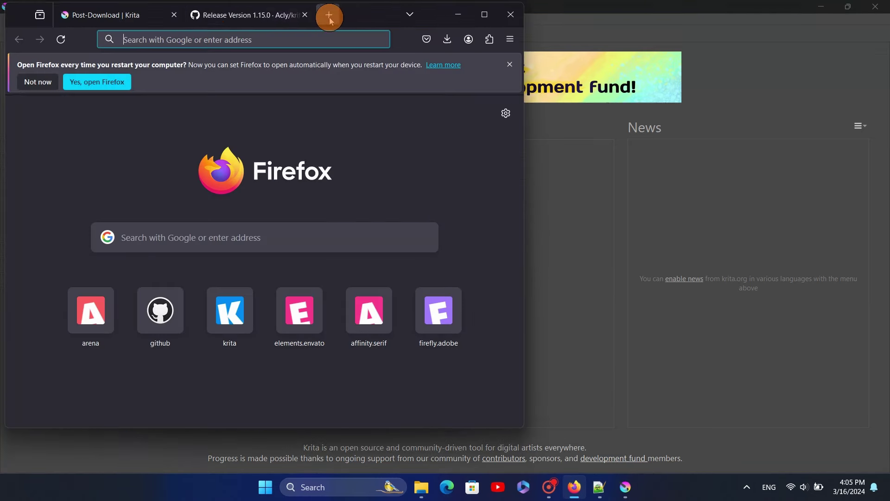
right_click(188, 39)
left_click(216, 123)
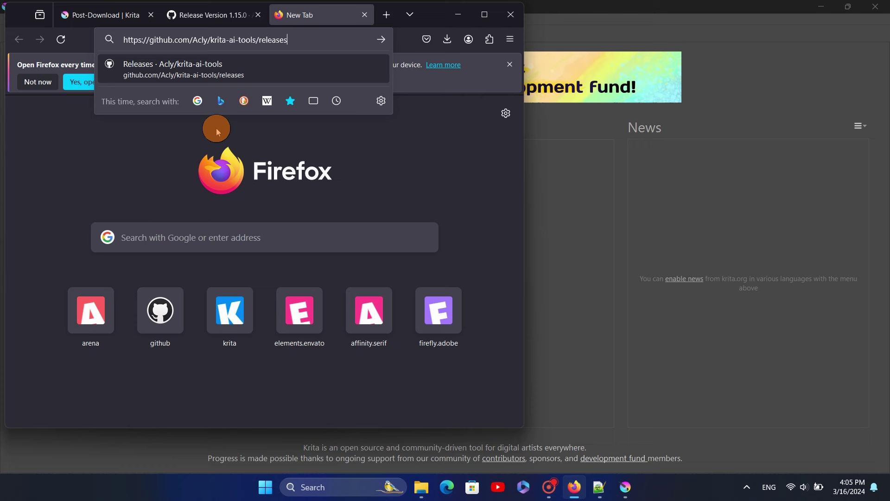
key("Return")
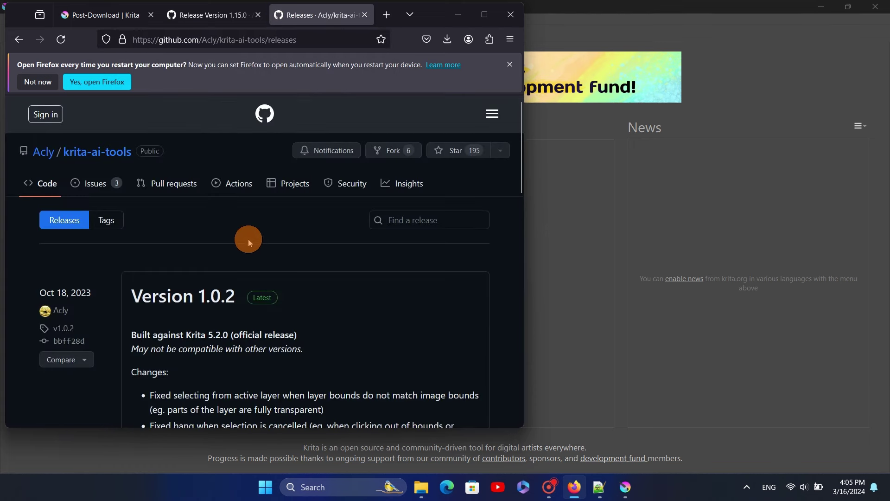
scroll(249, 239, "down", 4)
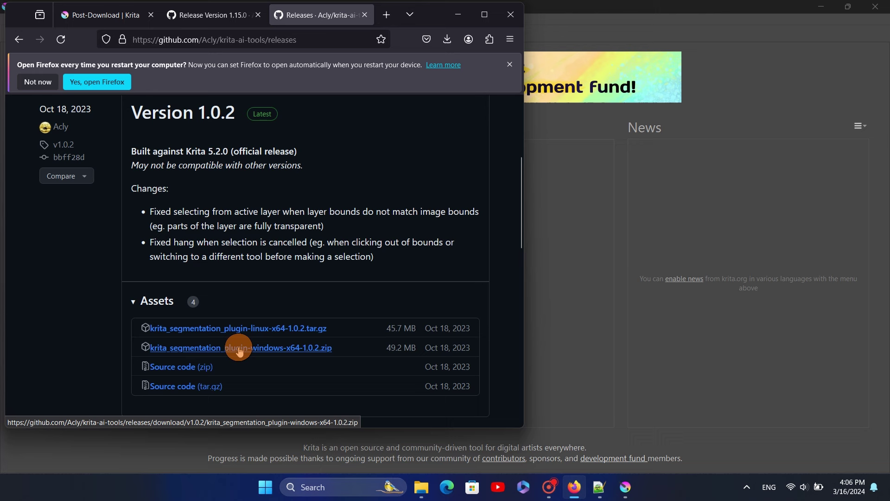
left_click(239, 349)
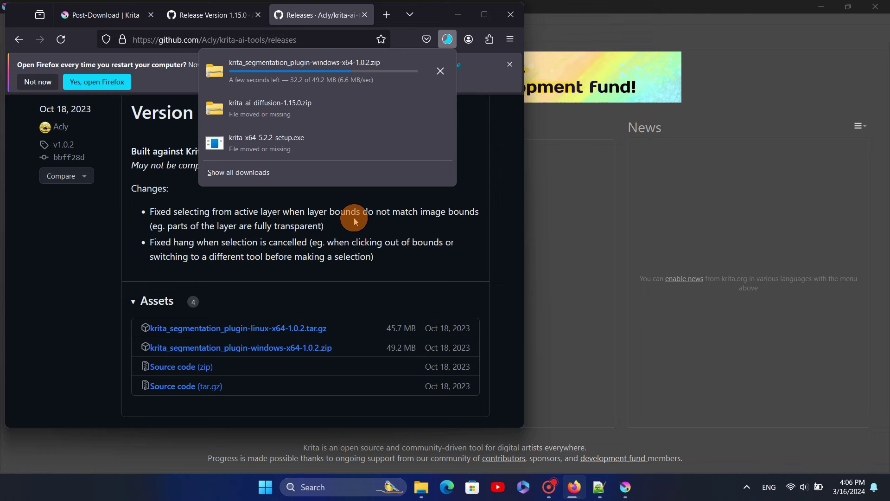
Open the downloaded segmentation plugin zip from Downloads in a new Explorer window
left_click(421, 487)
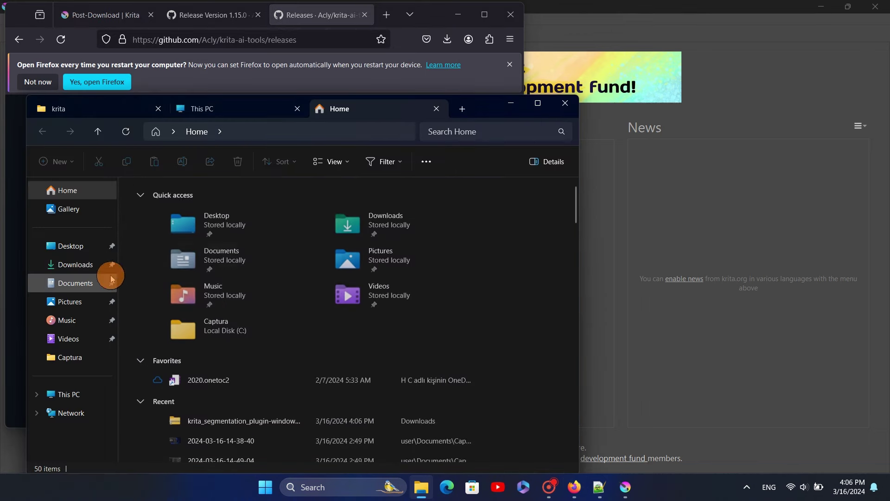
left_click(88, 263)
left_click(171, 221)
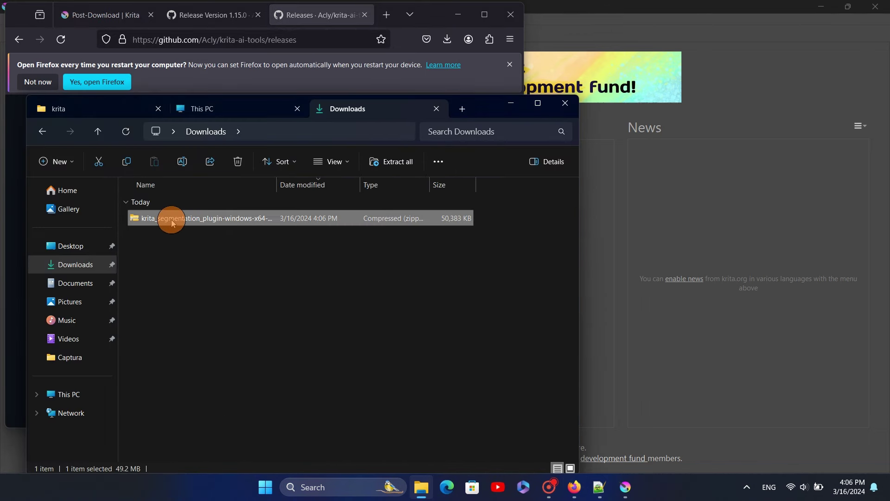
right_click(172, 221)
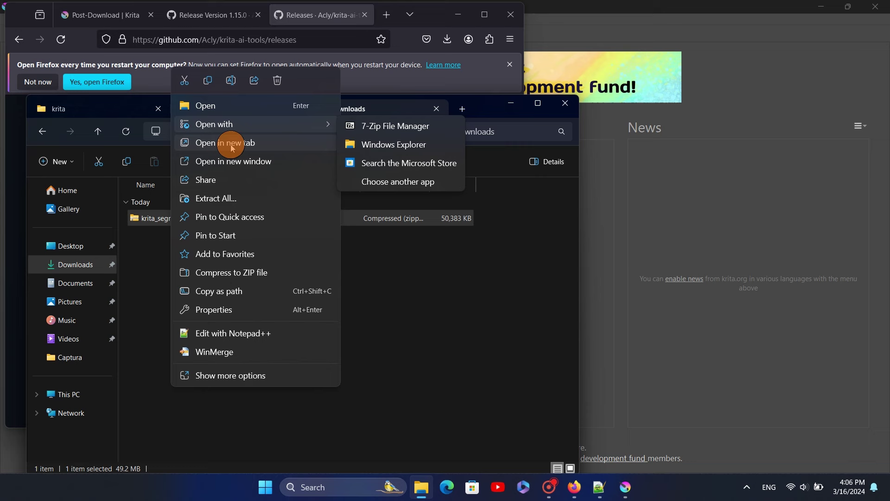
left_click(226, 161)
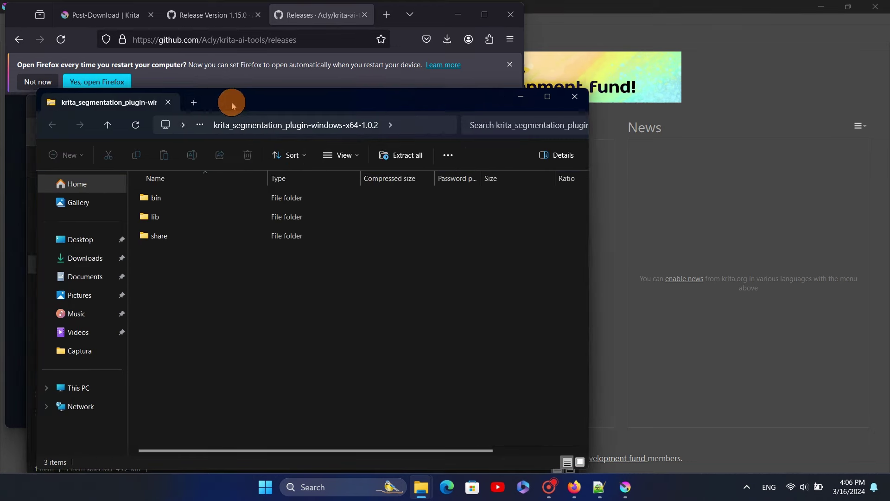
Browse the other Explorer window to C:\Program Files\Krita (x64)
left_click_drag(232, 102, 676, 102)
left_click(218, 109)
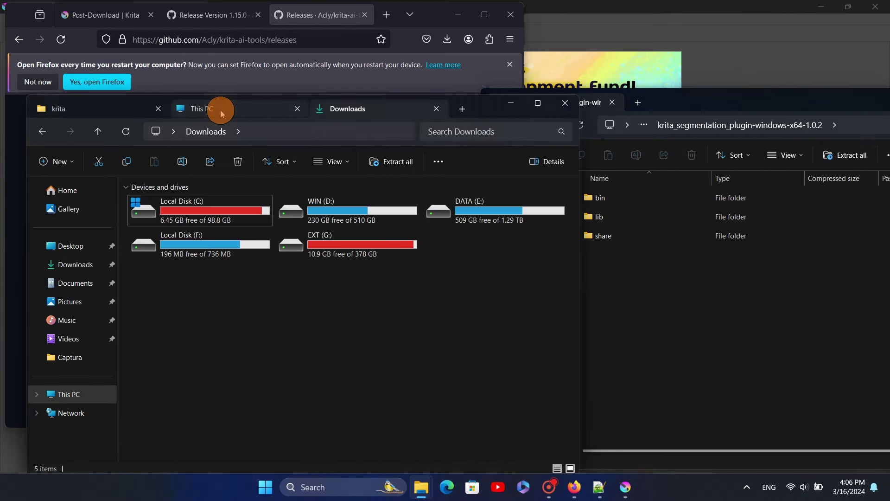
double_click(203, 221)
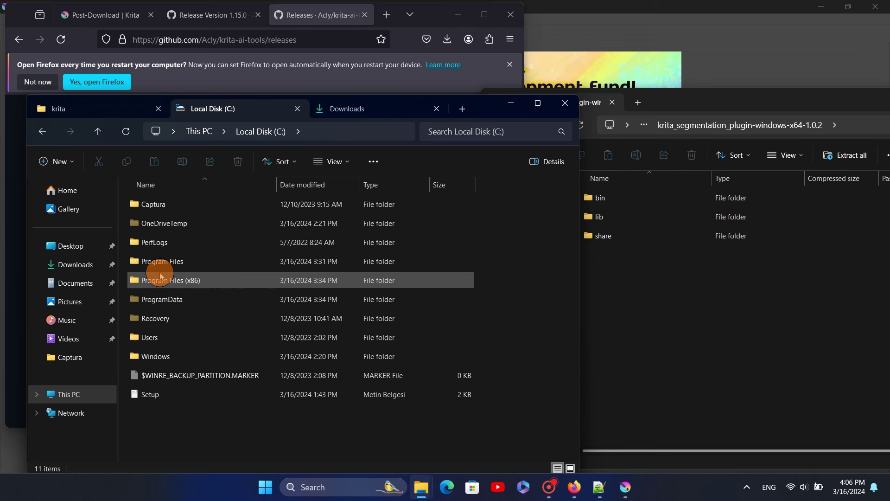
double_click(159, 260)
scroll(157, 274, "down", 1)
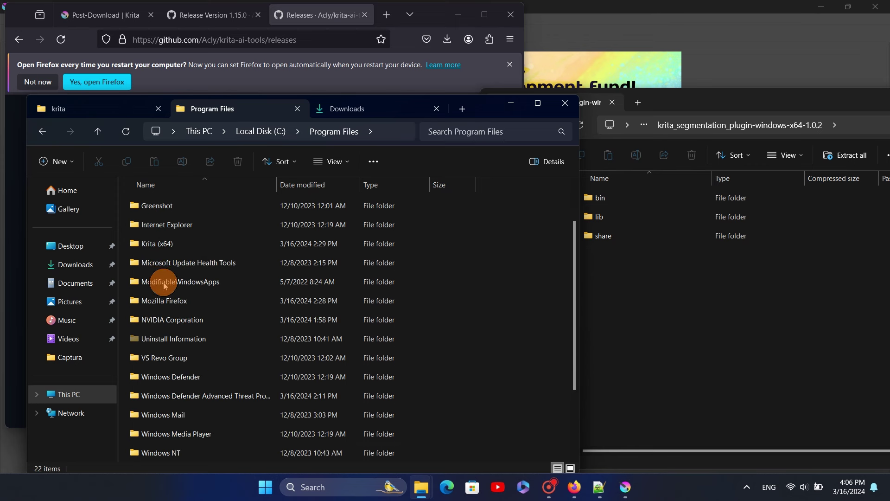
double_click(155, 244)
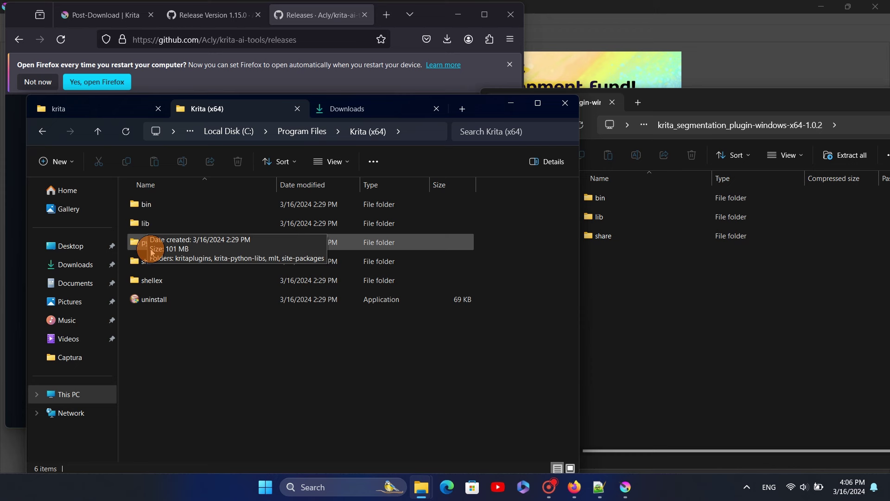
Copy the bin, lib and share folders into Krita (x64), granting administrator permission
left_click(661, 285)
left_click_drag(661, 285, 274, 378)
left_click(298, 388)
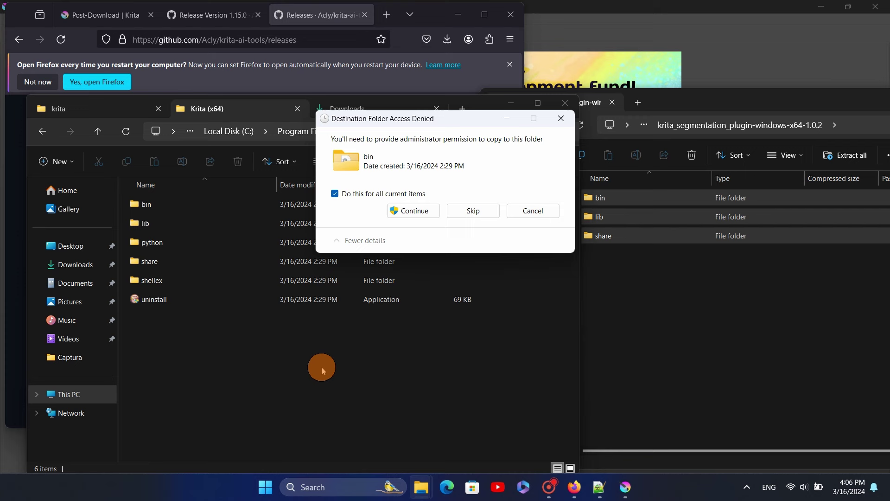
left_click(411, 213)
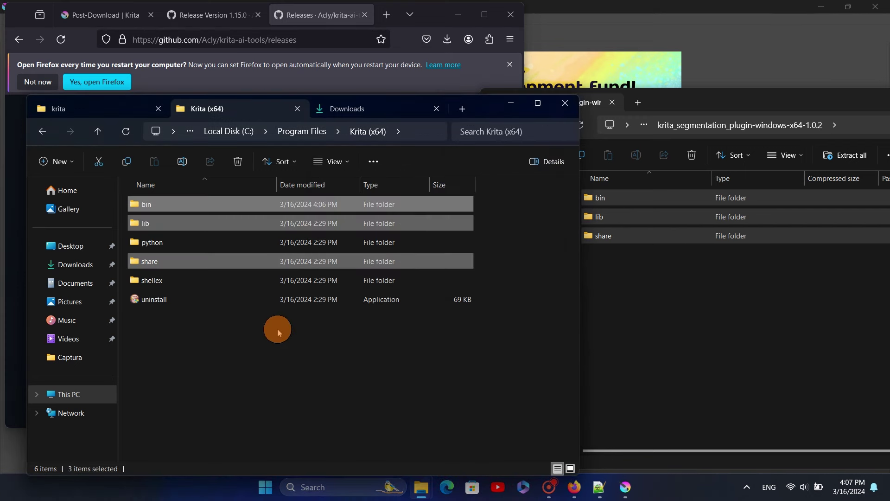
left_click(261, 349)
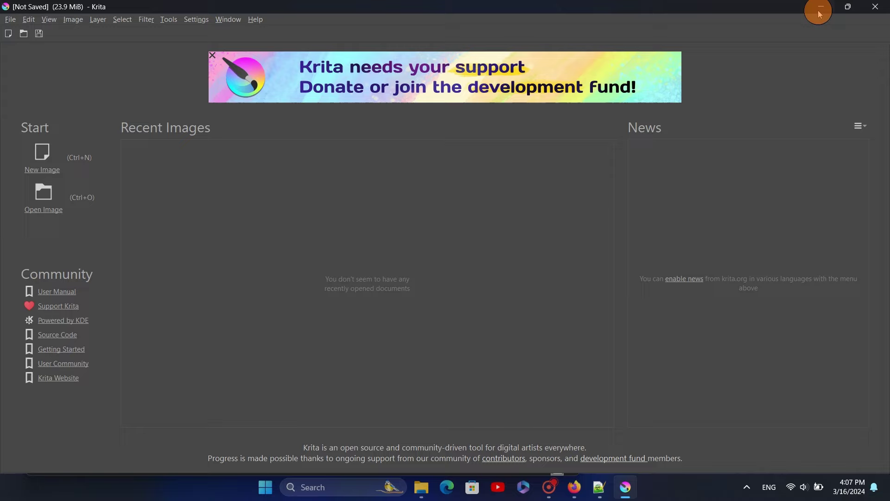
Close Krita and the Krita (x64) Explorer window, and minimize Firefox
left_click(875, 6)
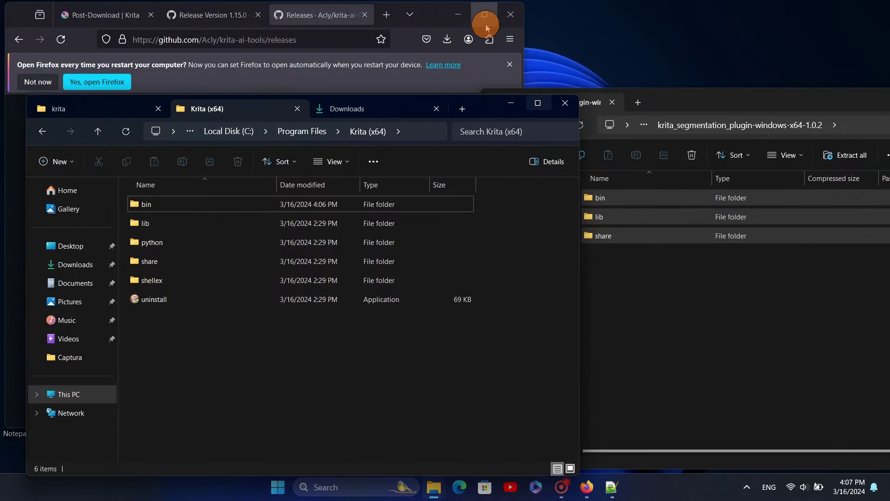
left_click(459, 15)
left_click(564, 103)
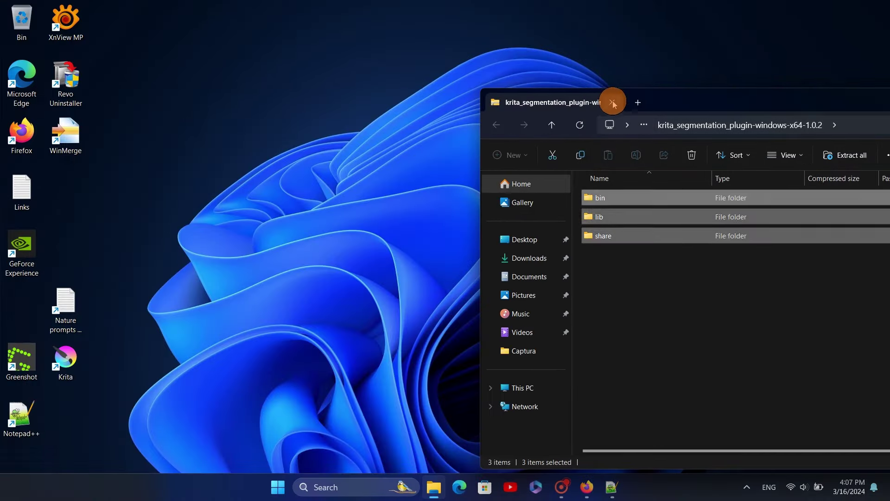